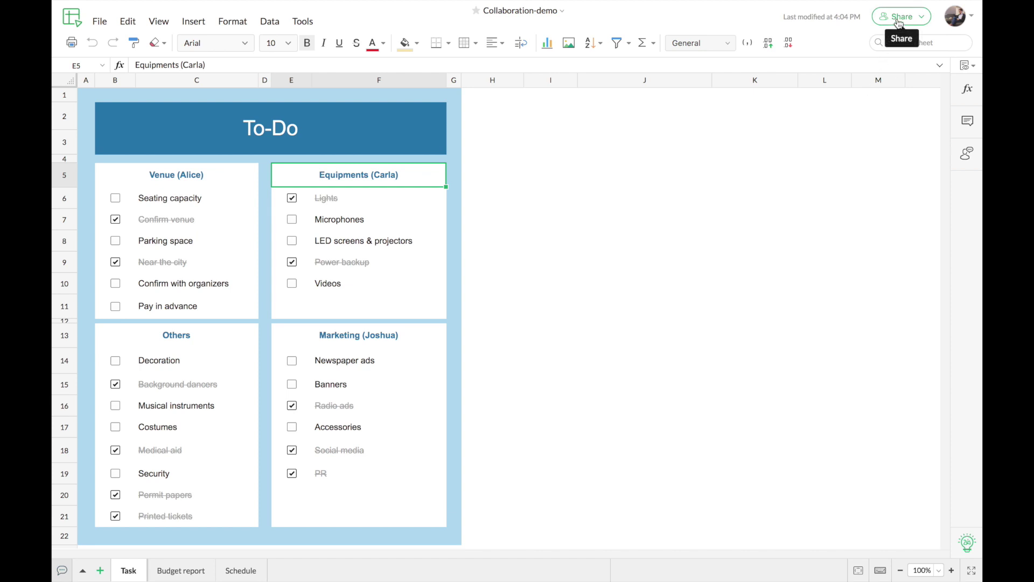
Open the workbook's Share Settings, move the dialog down, and expand its Visibility options.
click(898, 24)
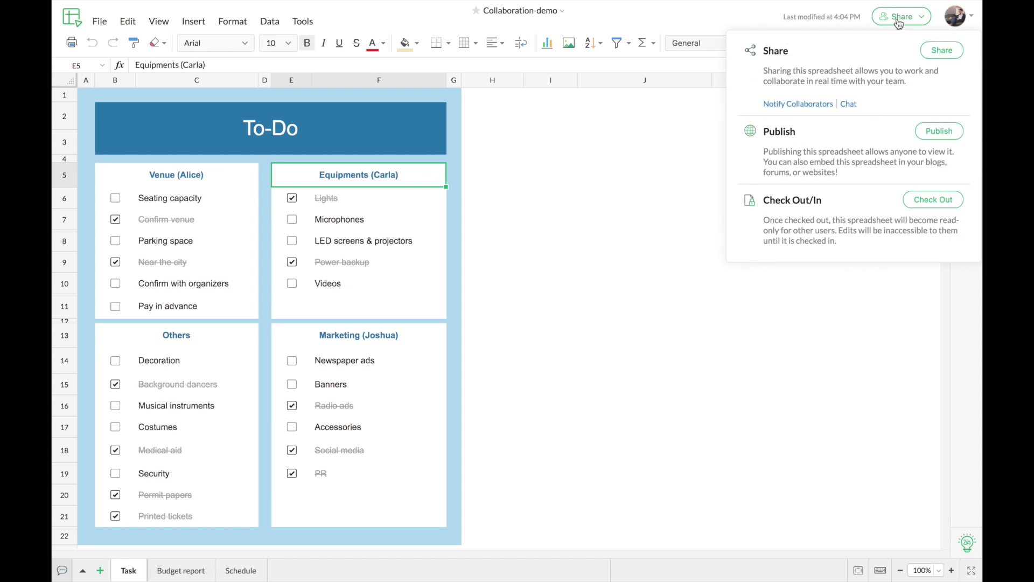
click(943, 51)
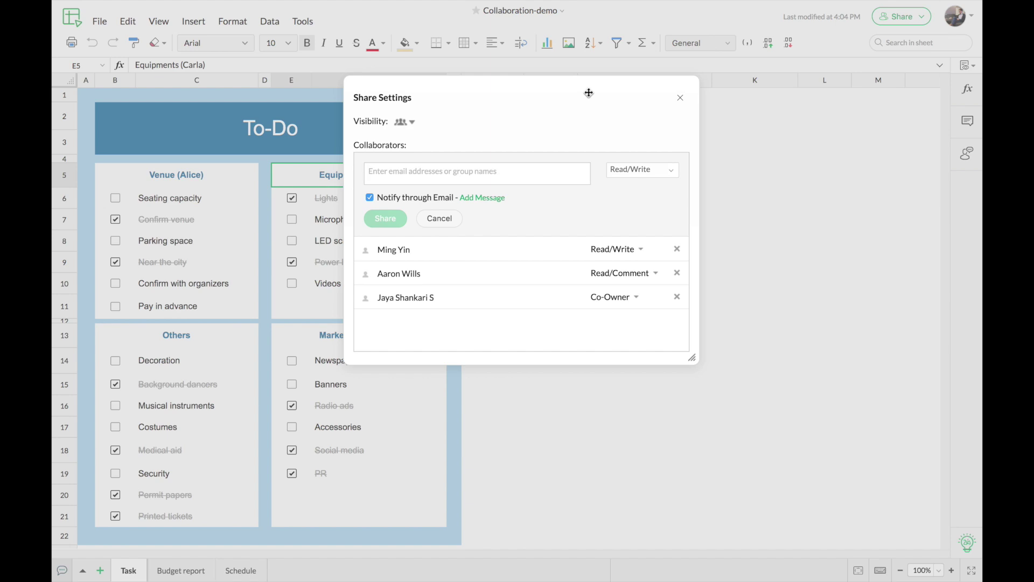
drag(589, 92, 594, 149)
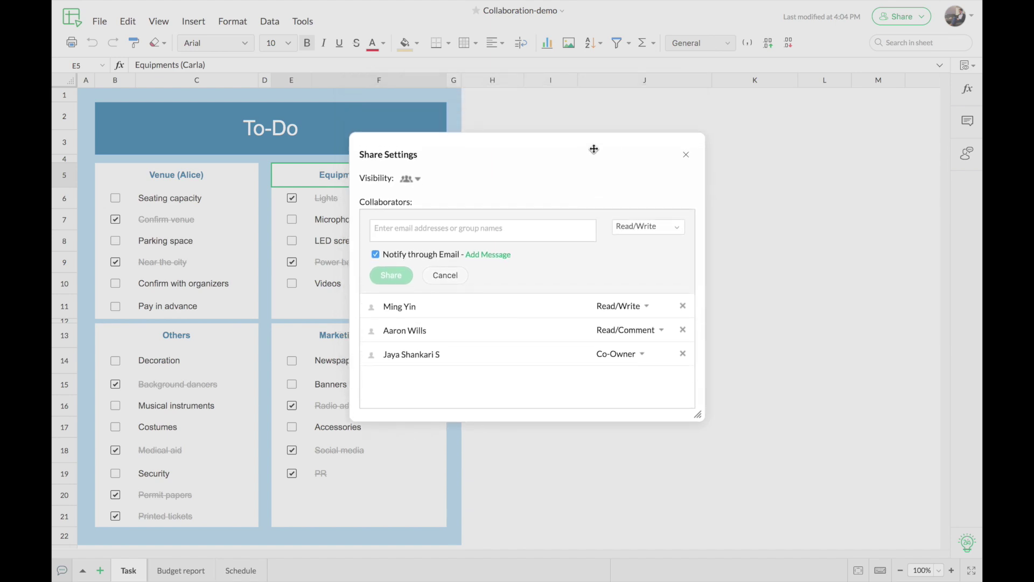
click(414, 180)
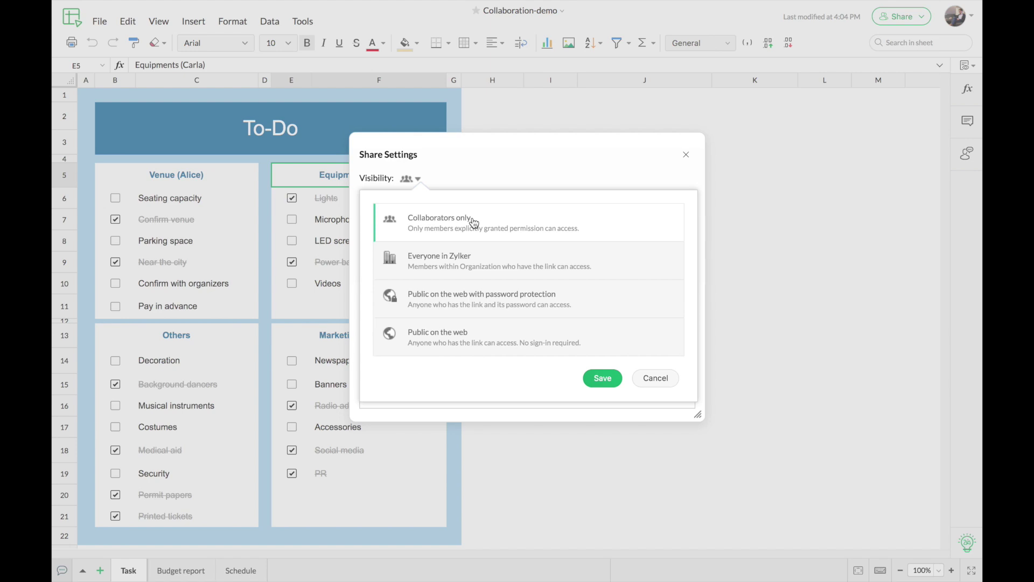
Preview Everyone in Zylker, password-protected and Public on the web, then save Collaborators only visibility.
click(484, 259)
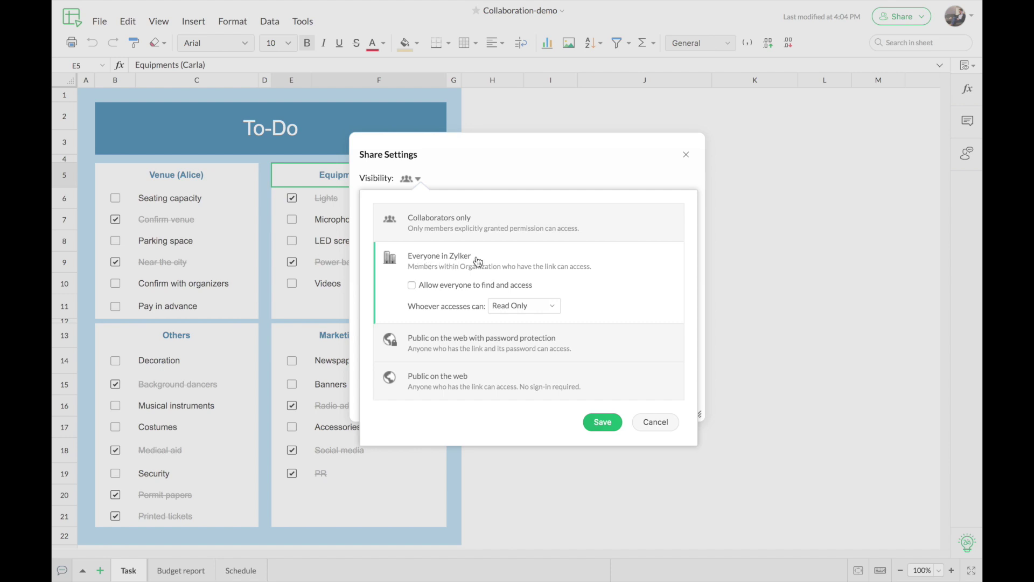
click(586, 338)
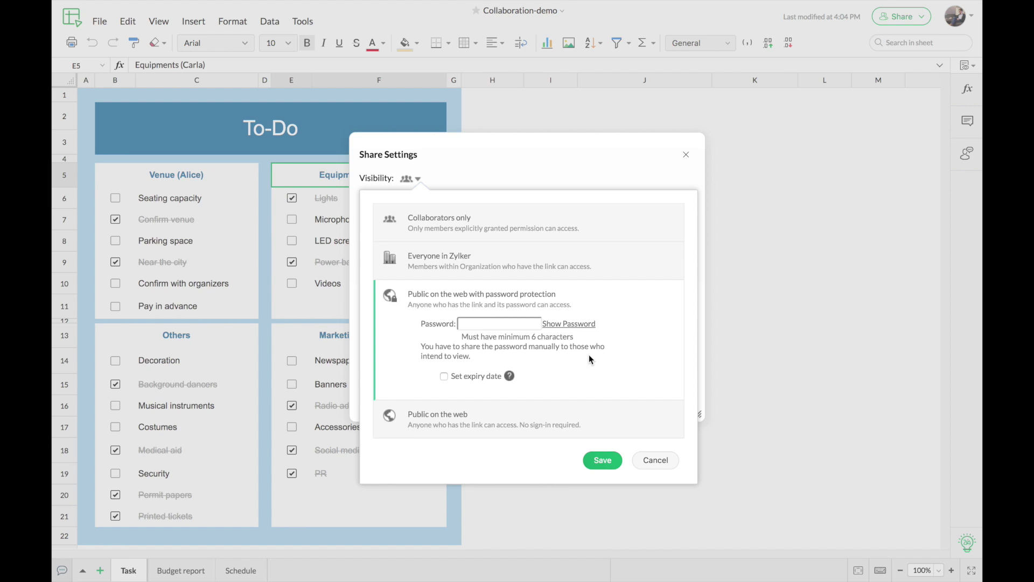
click(596, 417)
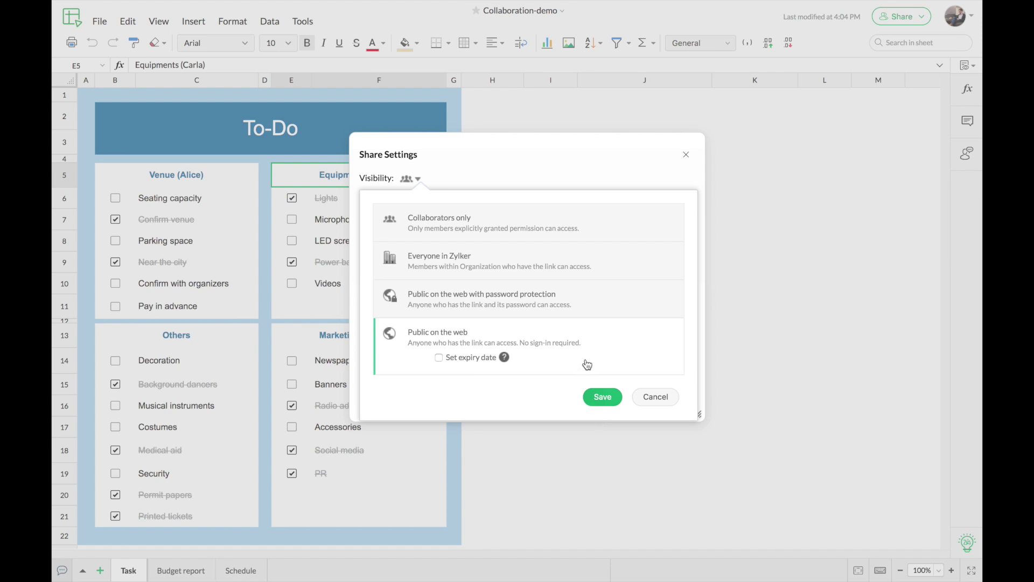
click(583, 310)
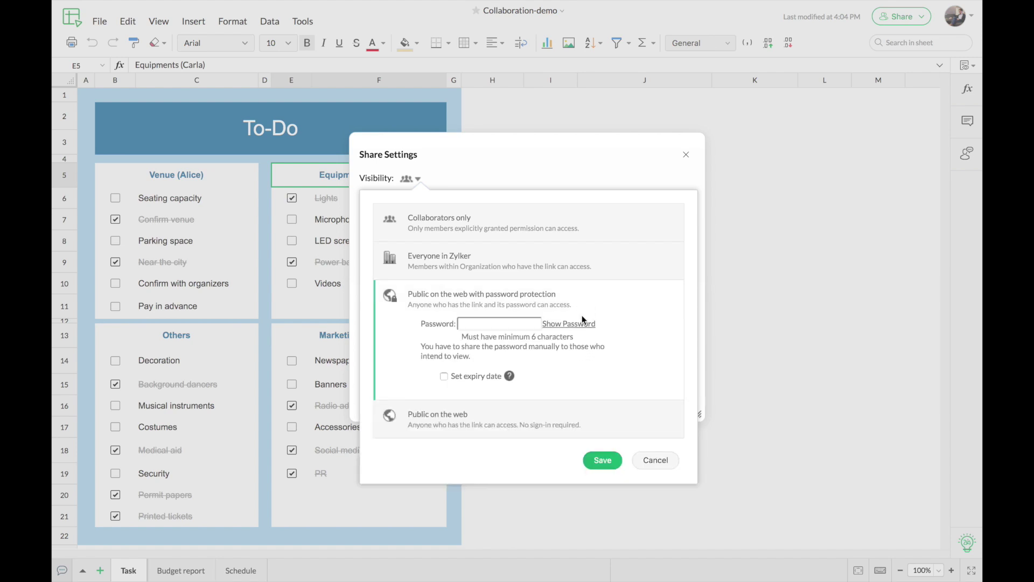
click(597, 416)
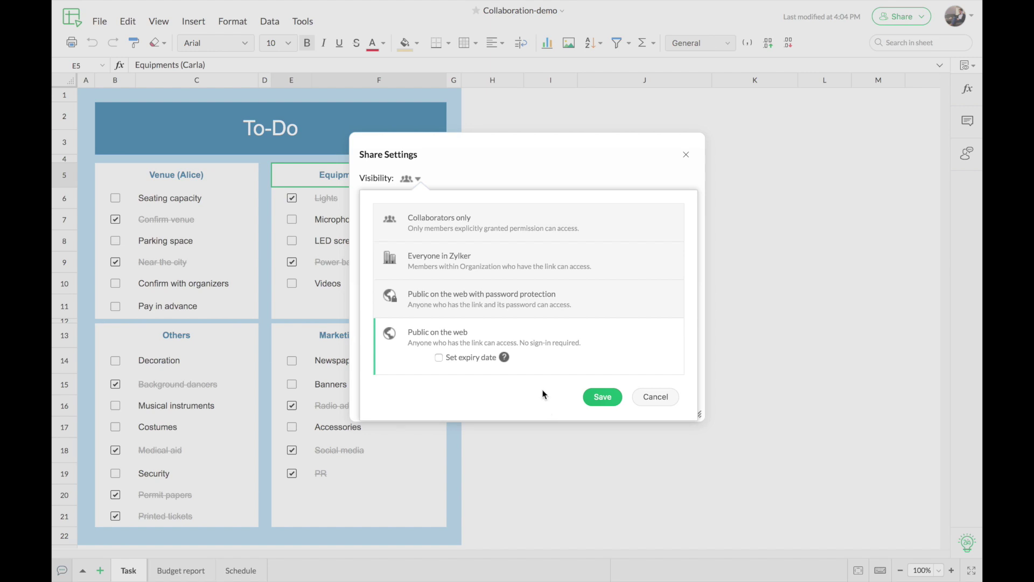
click(557, 230)
click(596, 384)
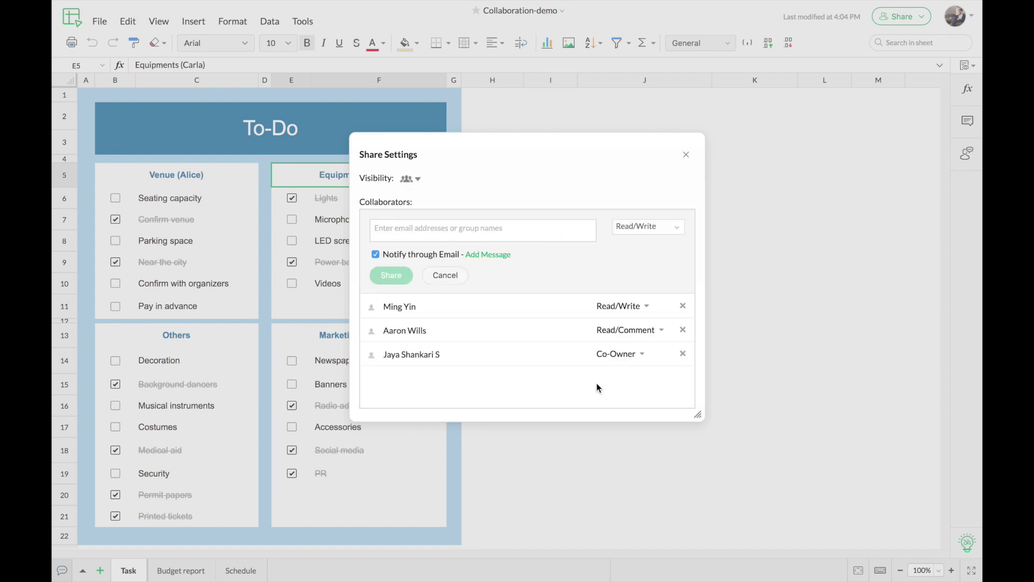
Enter the new collaborator's e-mail address and accept the suggested contact.
click(468, 226)
text(ca)
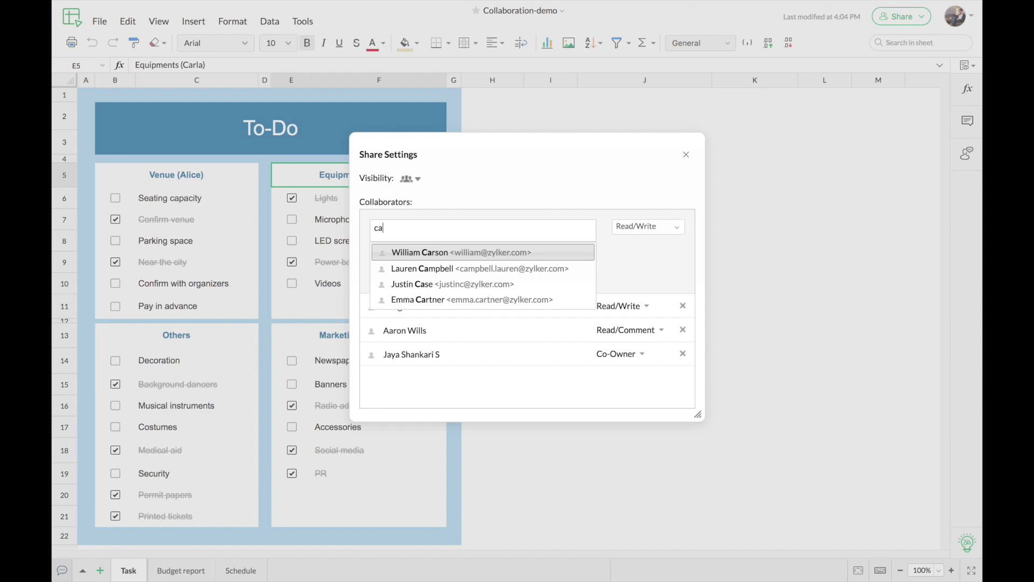
text(r@)
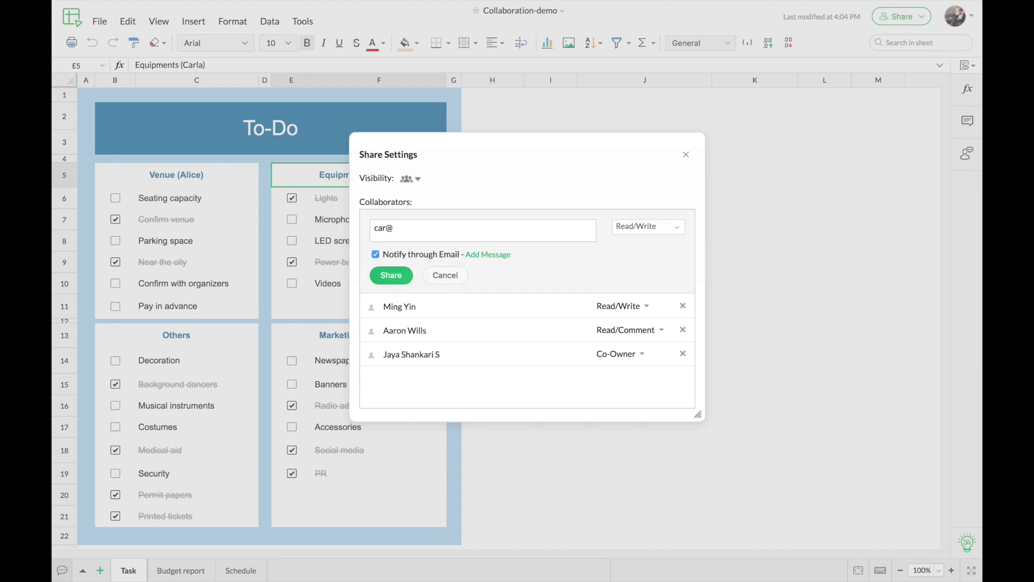
text(zy)
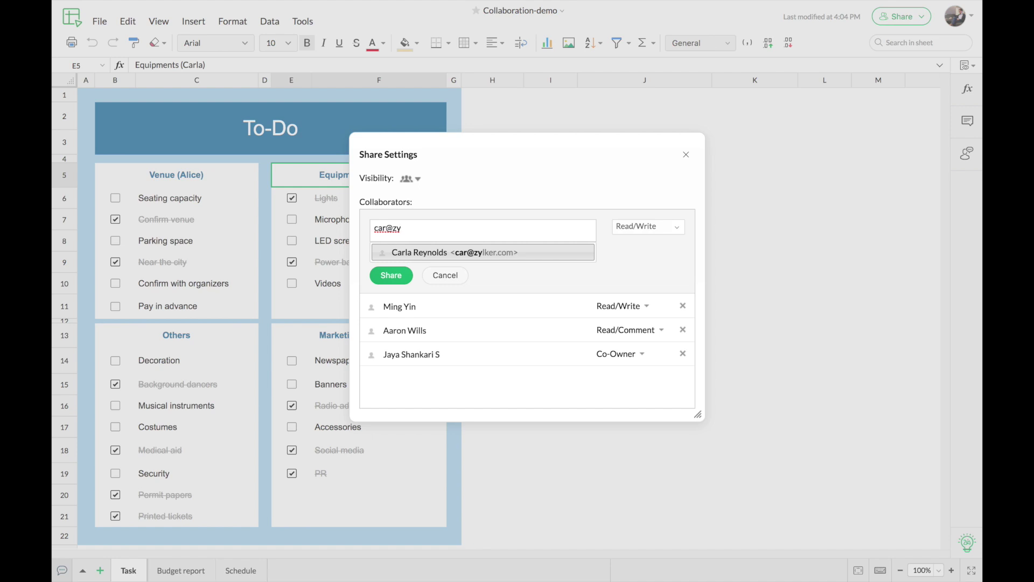
key(Return)
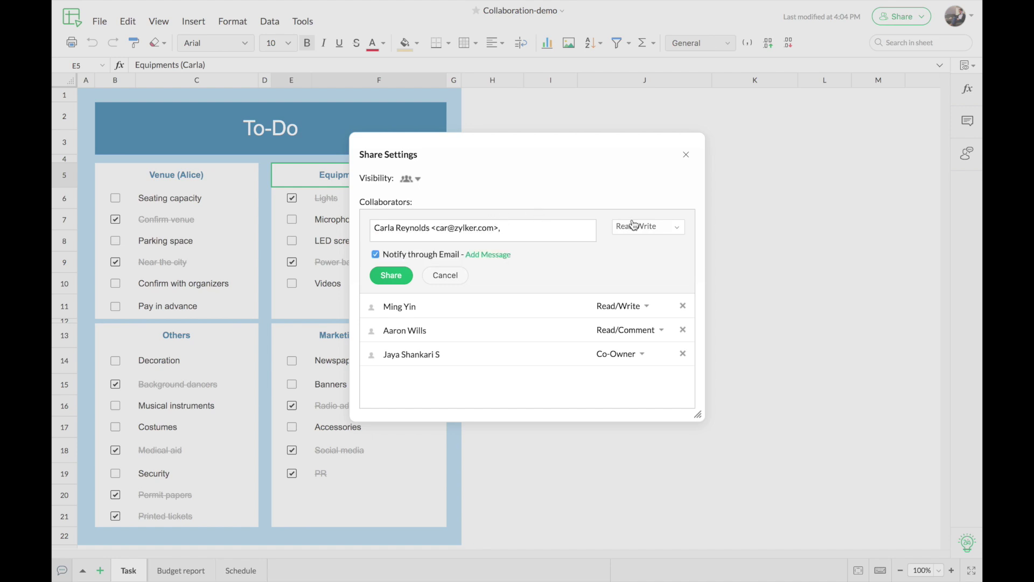
Share with the new collaborator at Read/Write access with a personal message, then close Share Settings.
click(675, 231)
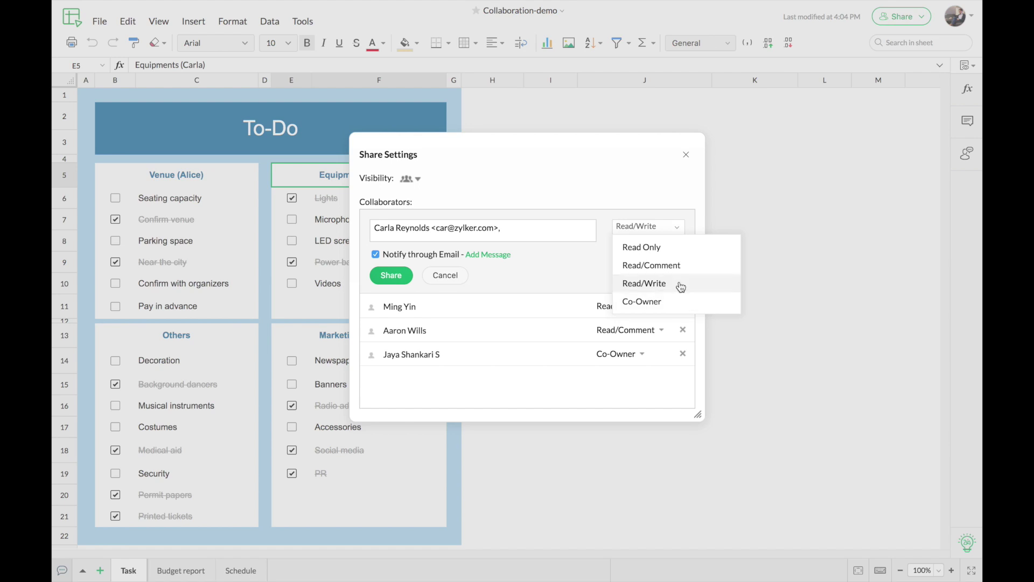
click(680, 282)
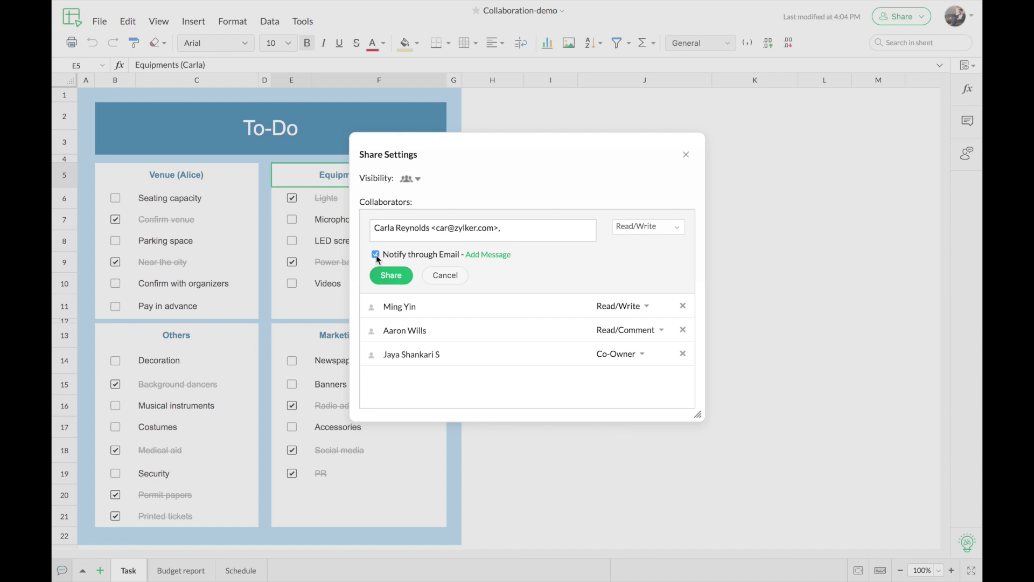
click(483, 256)
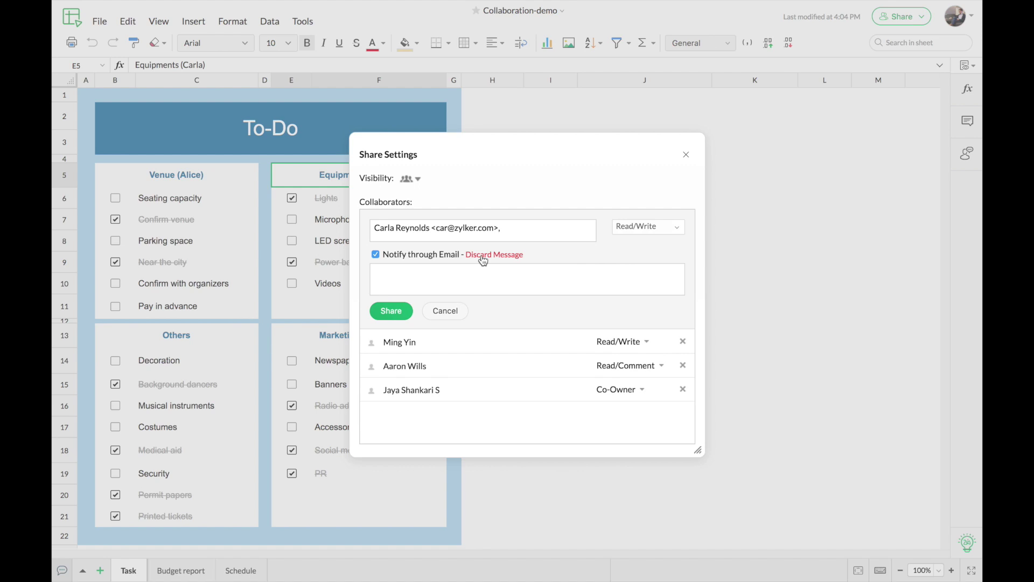
click(392, 313)
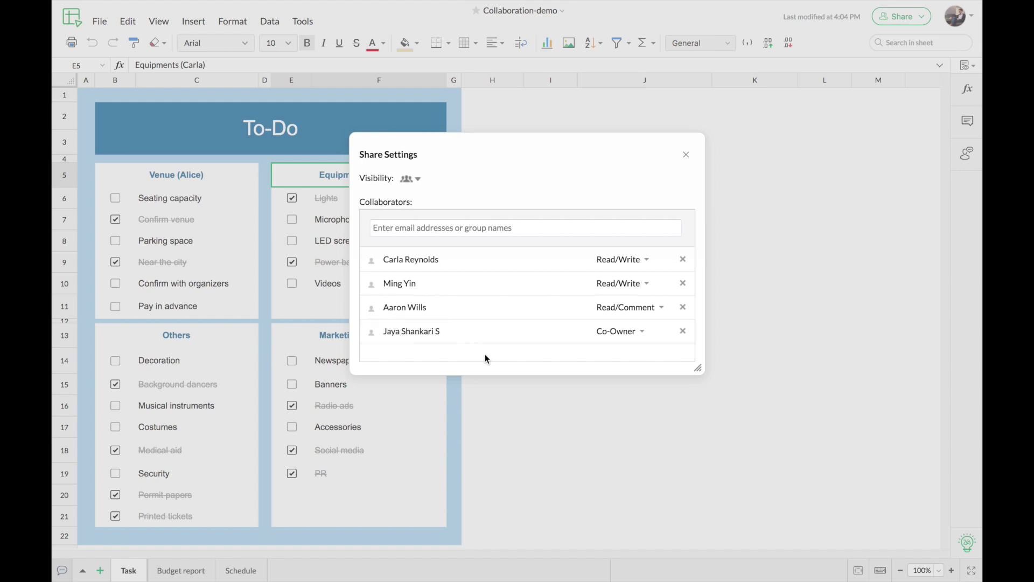
click(685, 155)
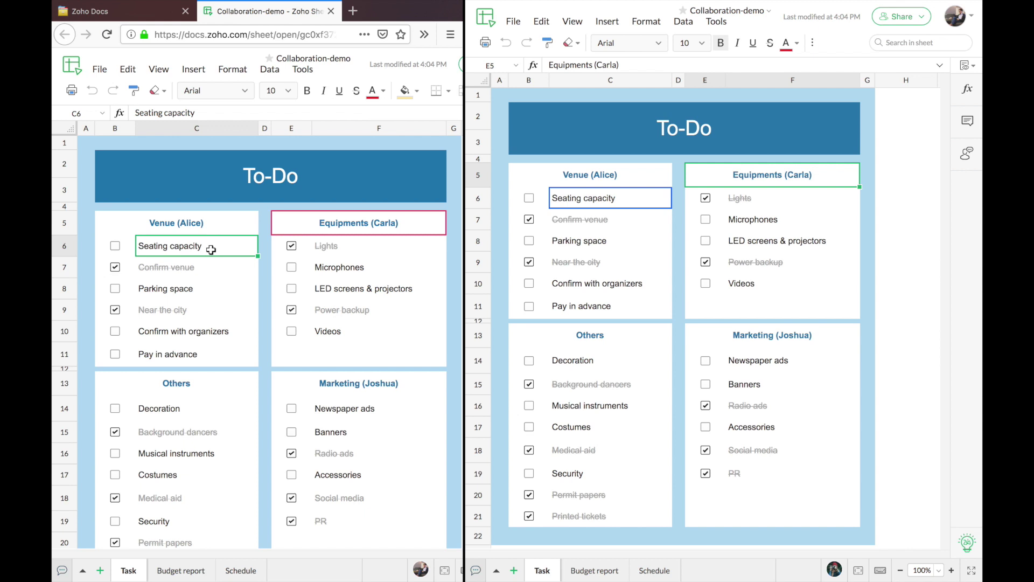
click(720, 181)
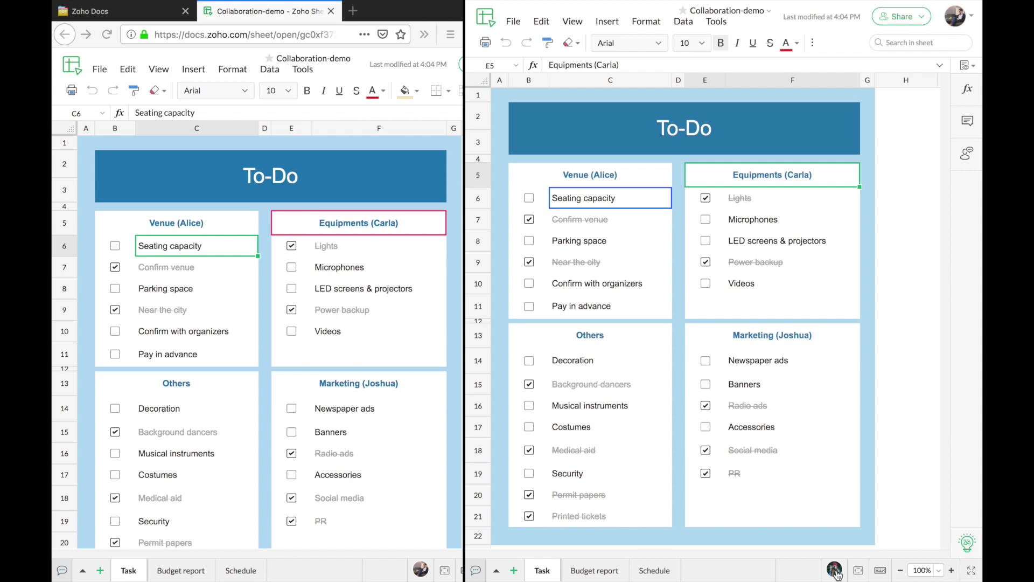
click(834, 569)
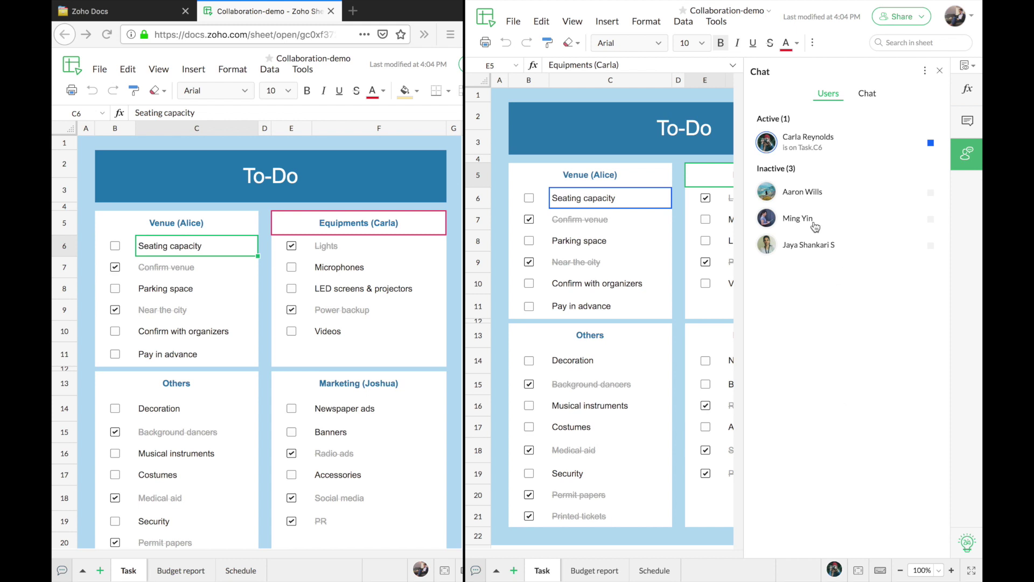
click(940, 72)
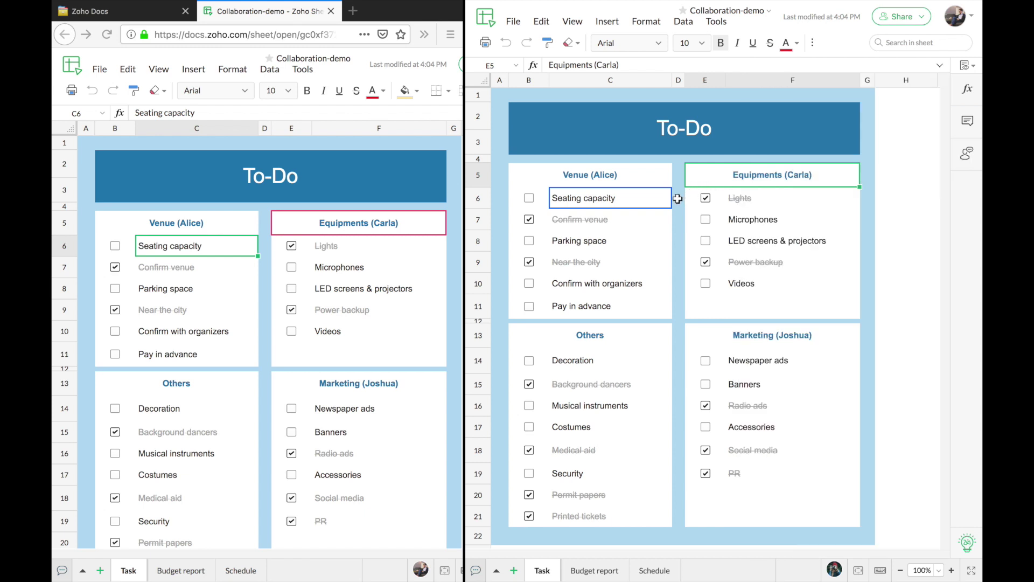
Enter 'Speakers' in cell F11 below Videos in the left window and reselect F11.
mouse_move(673, 200)
click(357, 336)
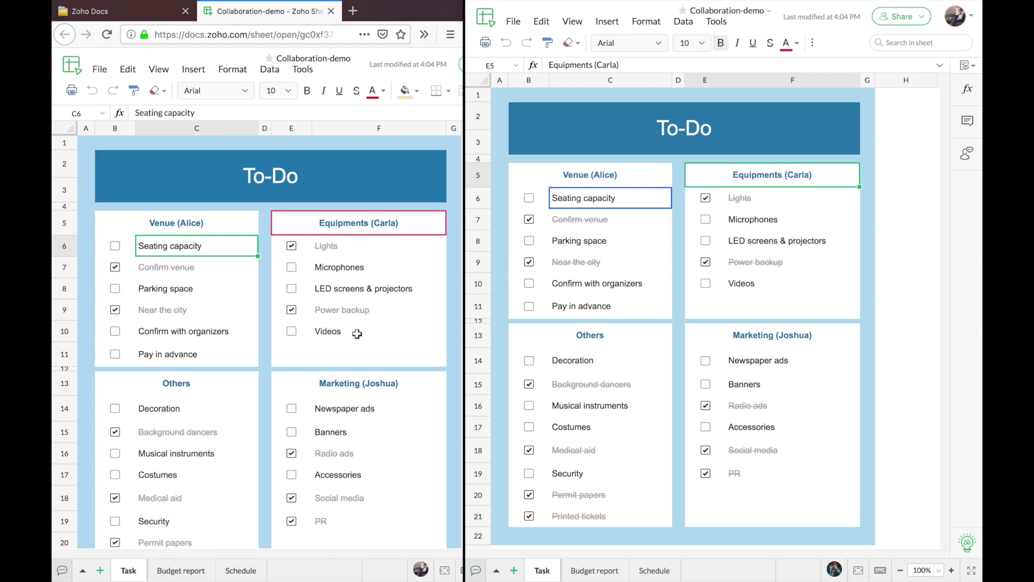
click(358, 351)
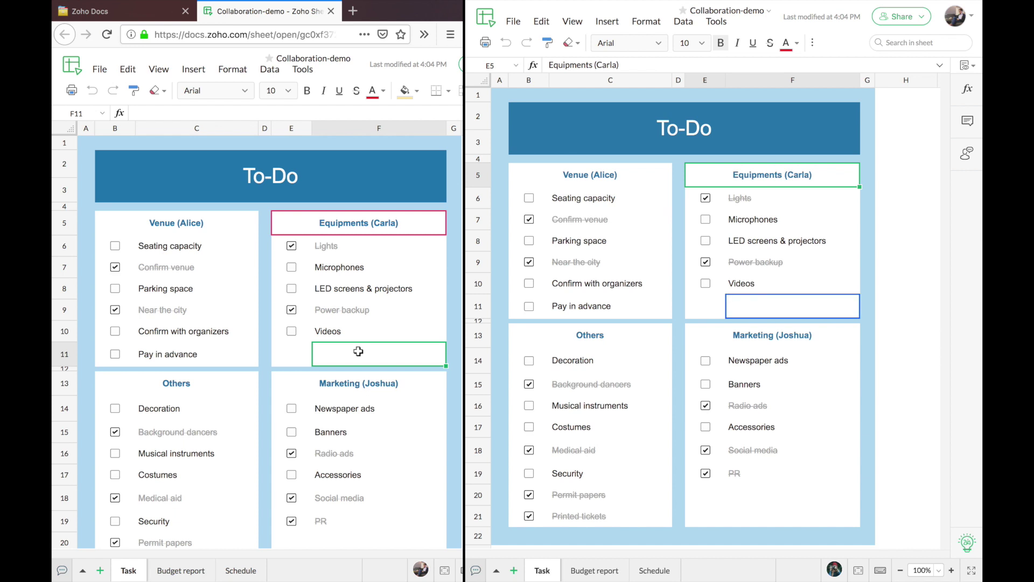
text(Speakers)
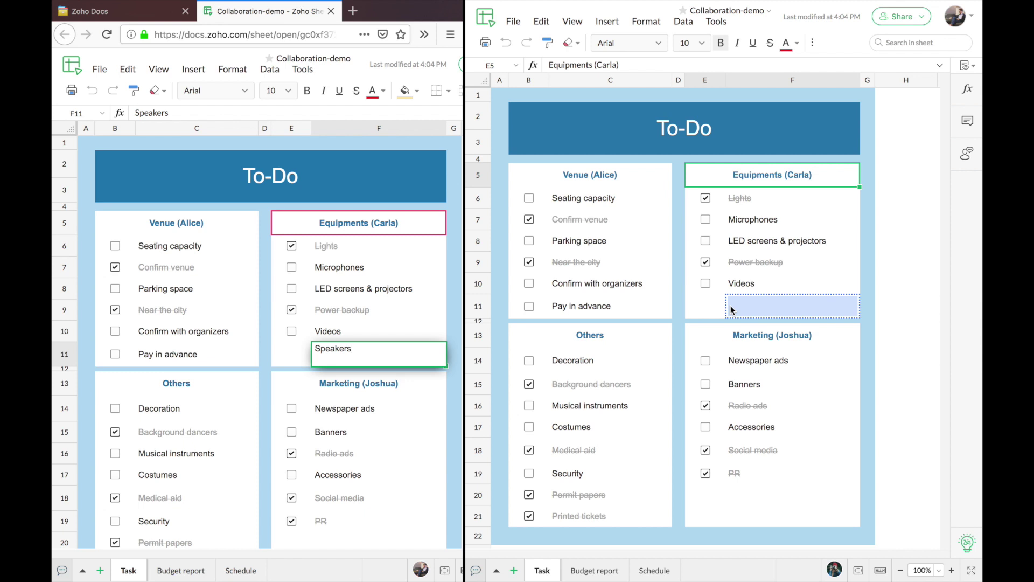
key(Return)
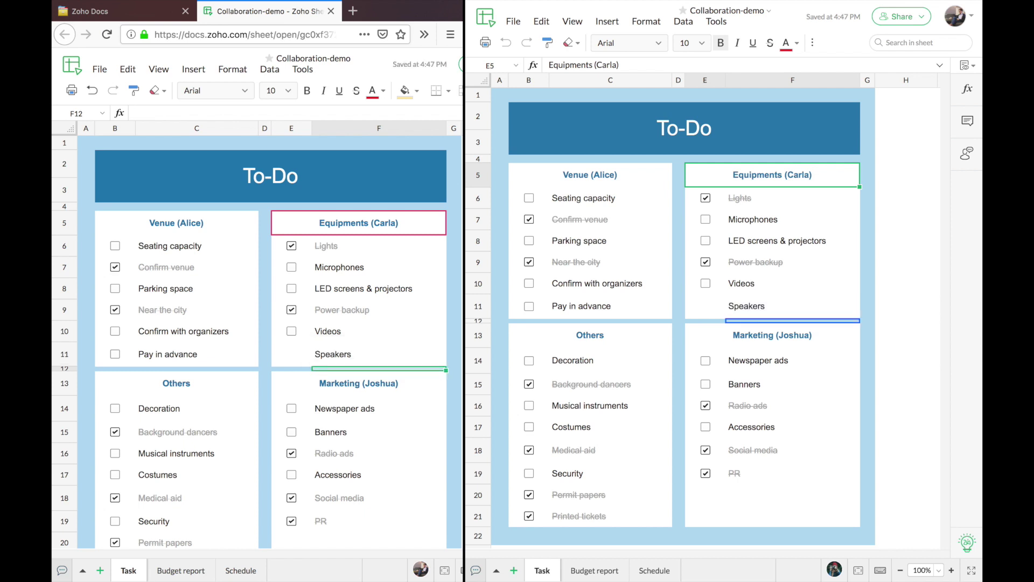
click(383, 360)
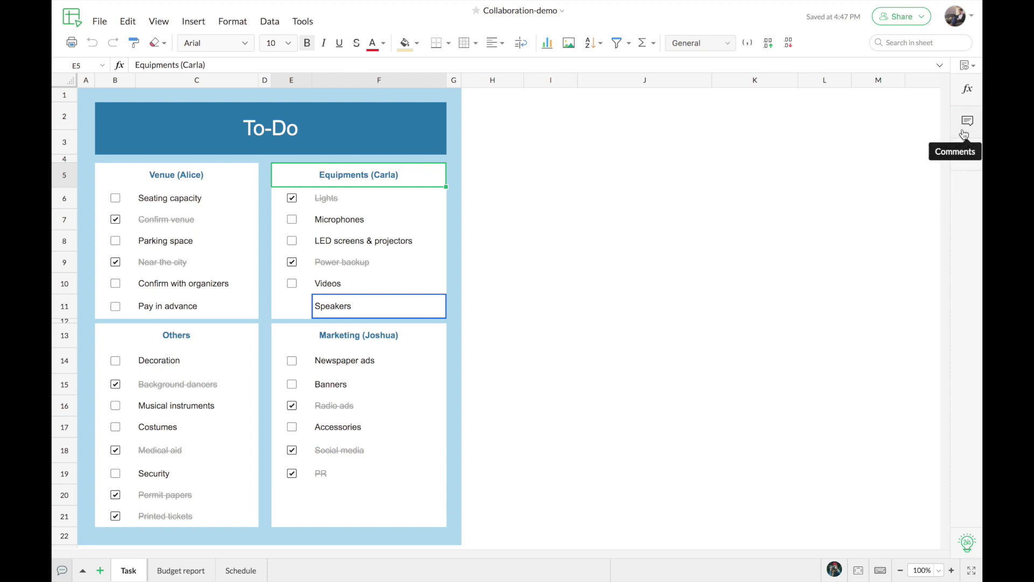
right_click(423, 179)
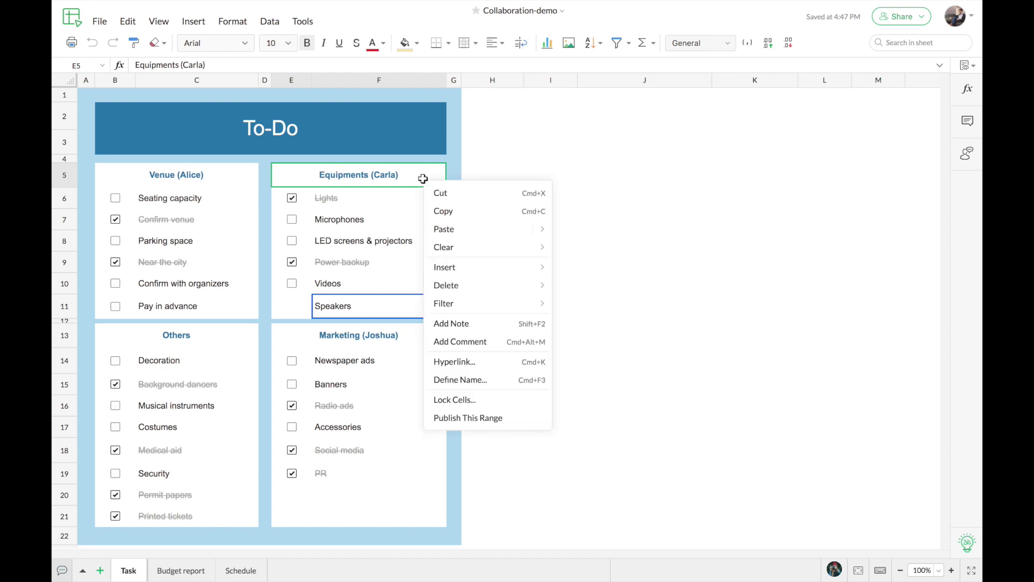
click(499, 343)
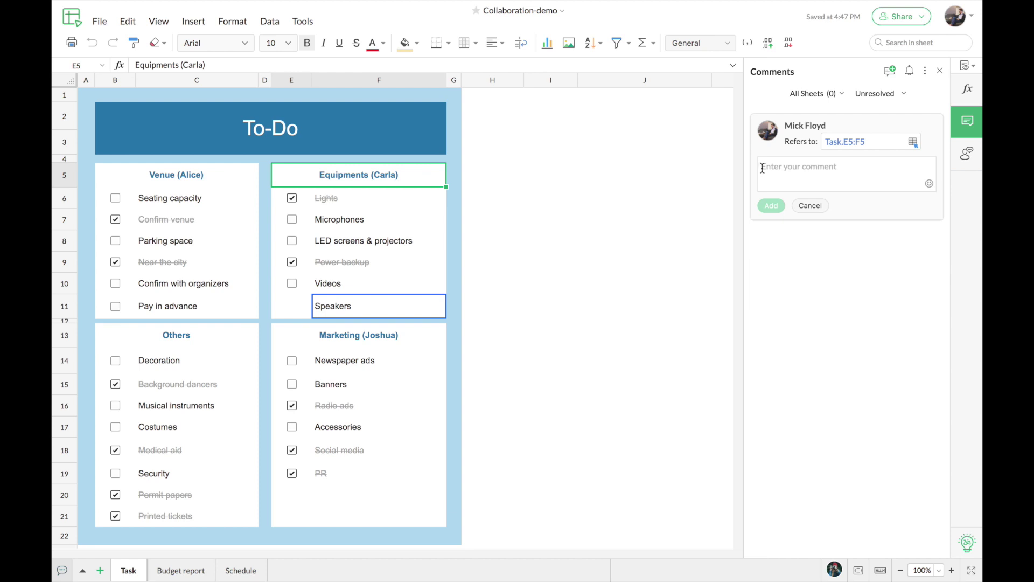
text(Hey)
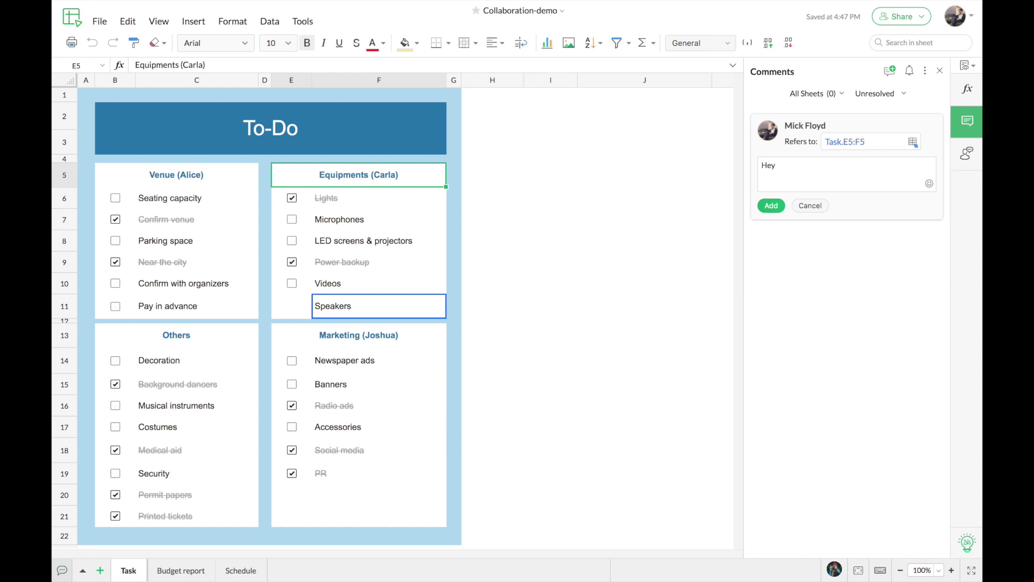
text( @c)
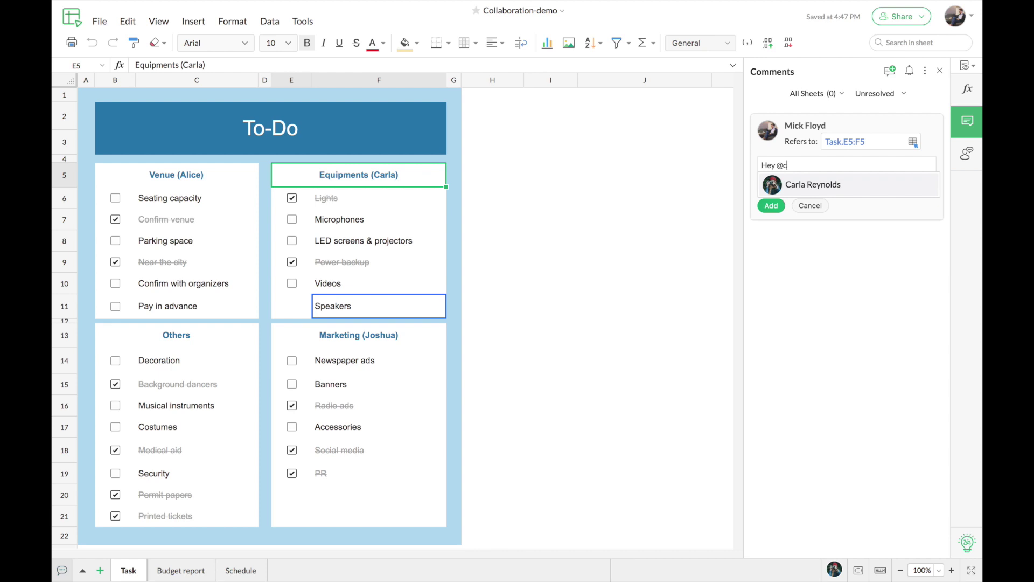
click(849, 183)
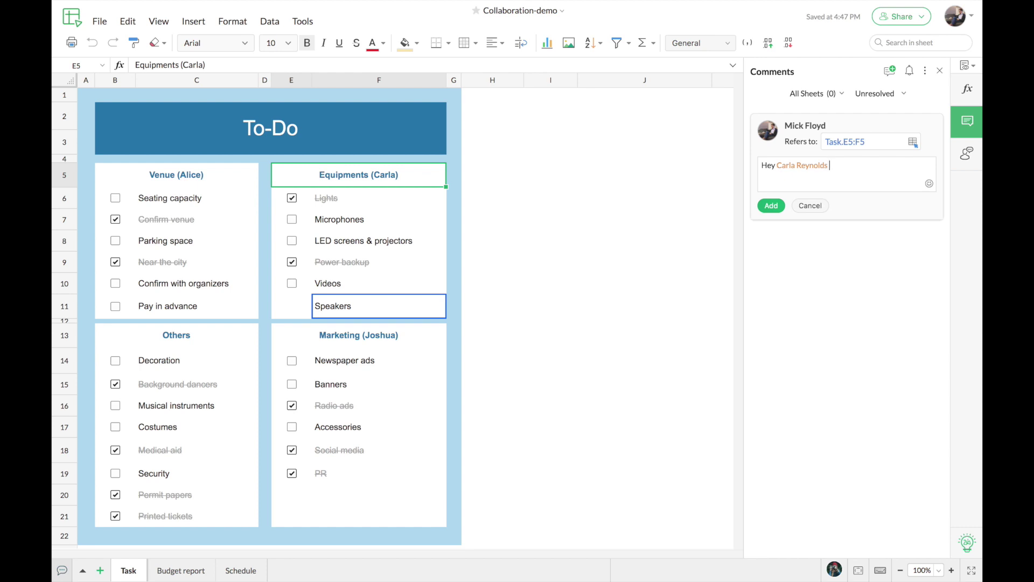
text(what about the speakers? Are they ready?)
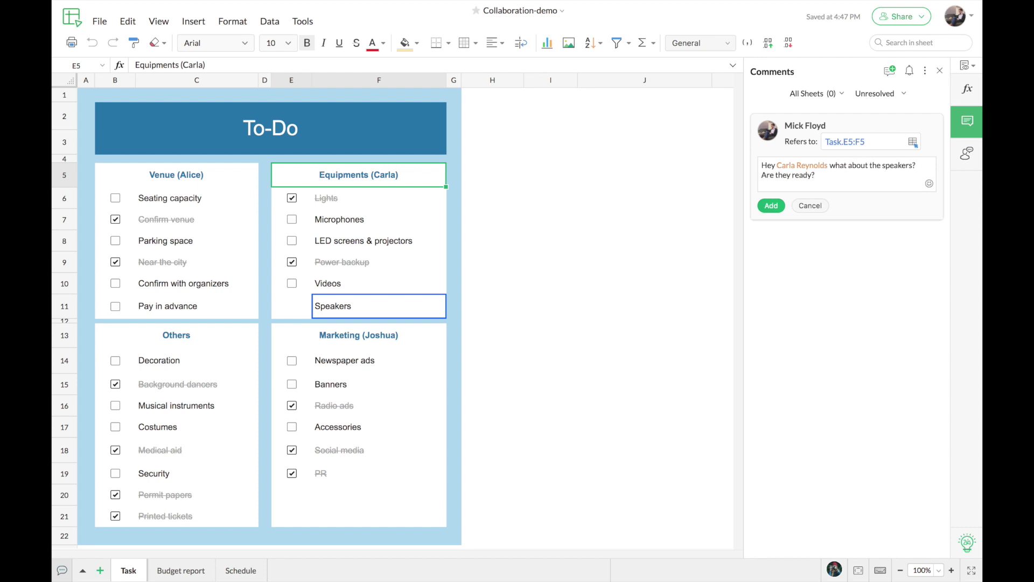
click(772, 207)
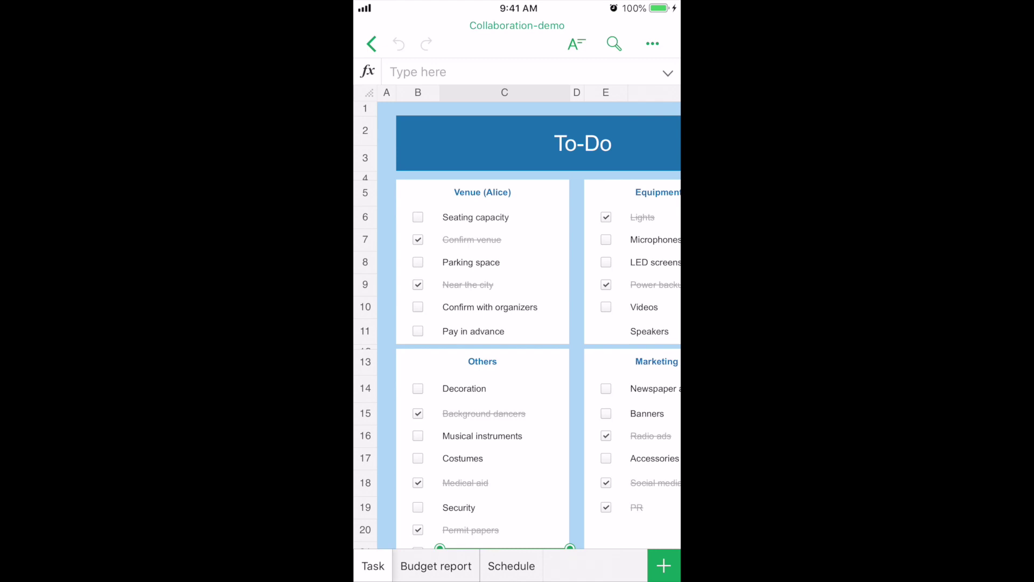
In the iOS app's comments, reply 'Almost done!' to the speakers comment thread.
click(484, 366)
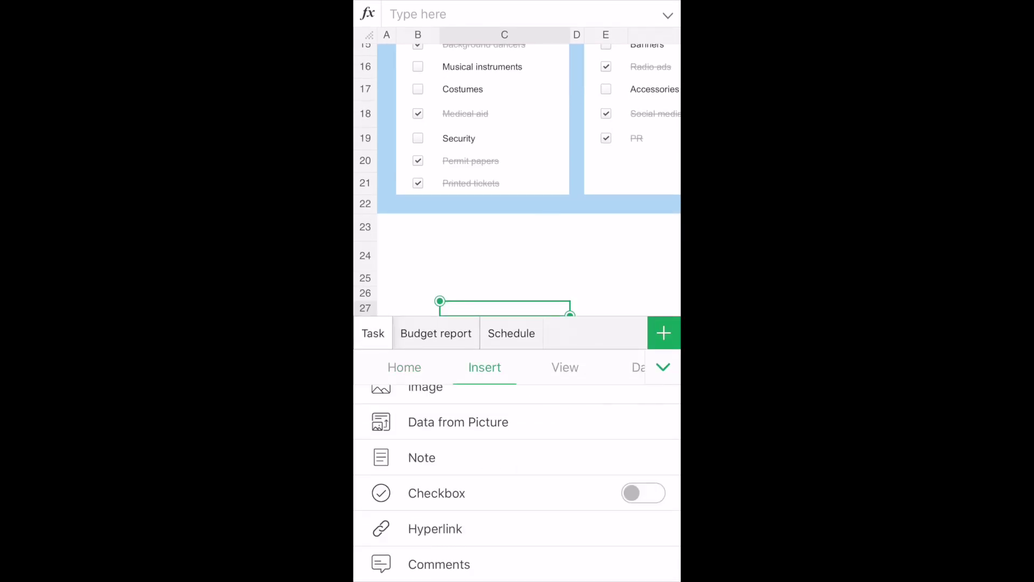
click(439, 564)
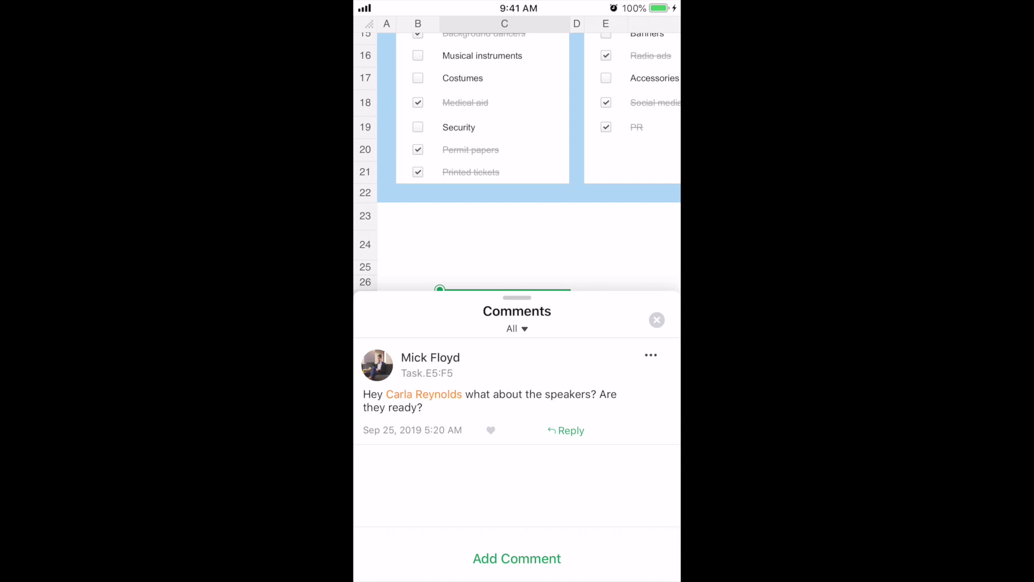
click(490, 401)
click(386, 542)
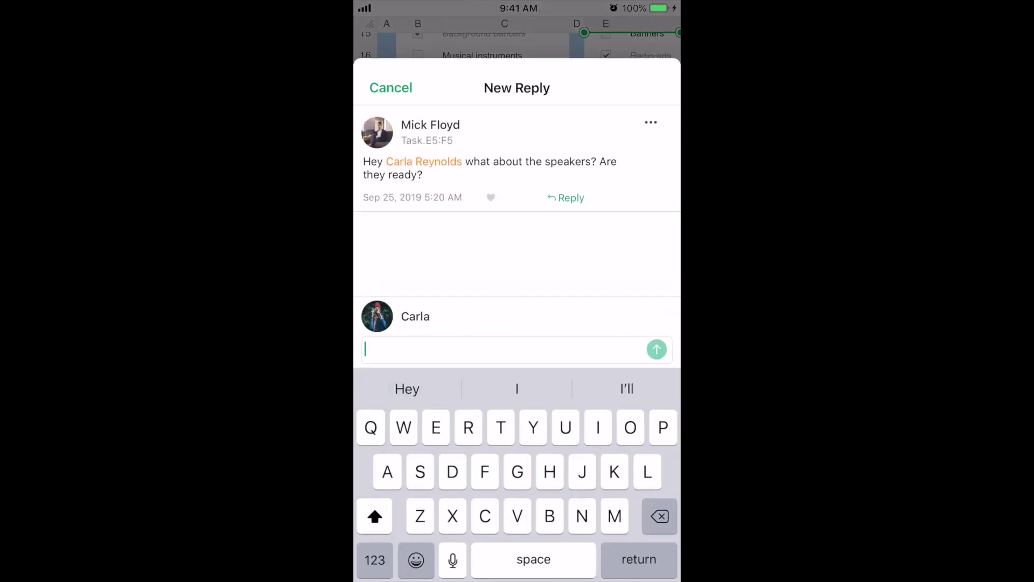
text(Almost)
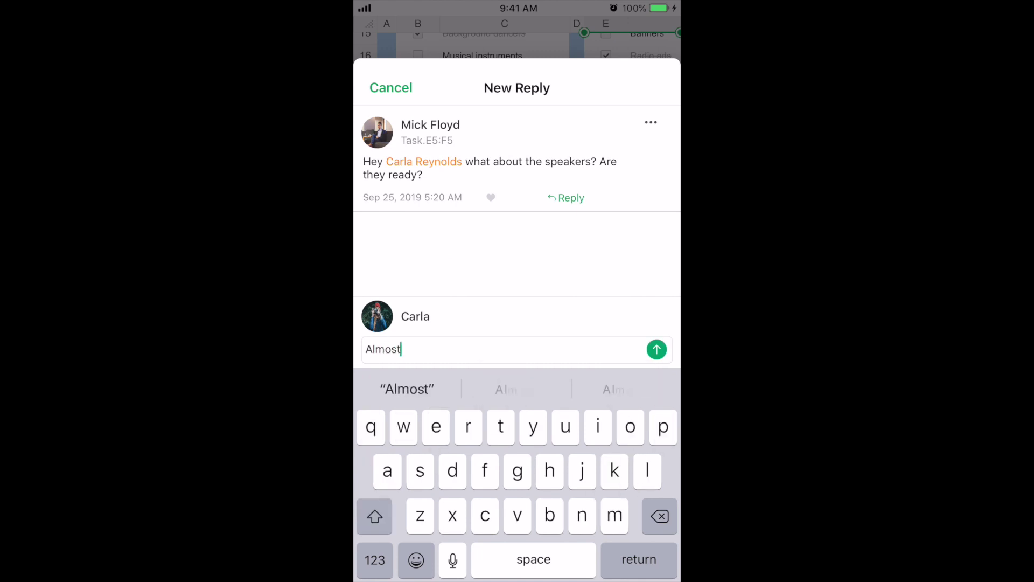
text( done)
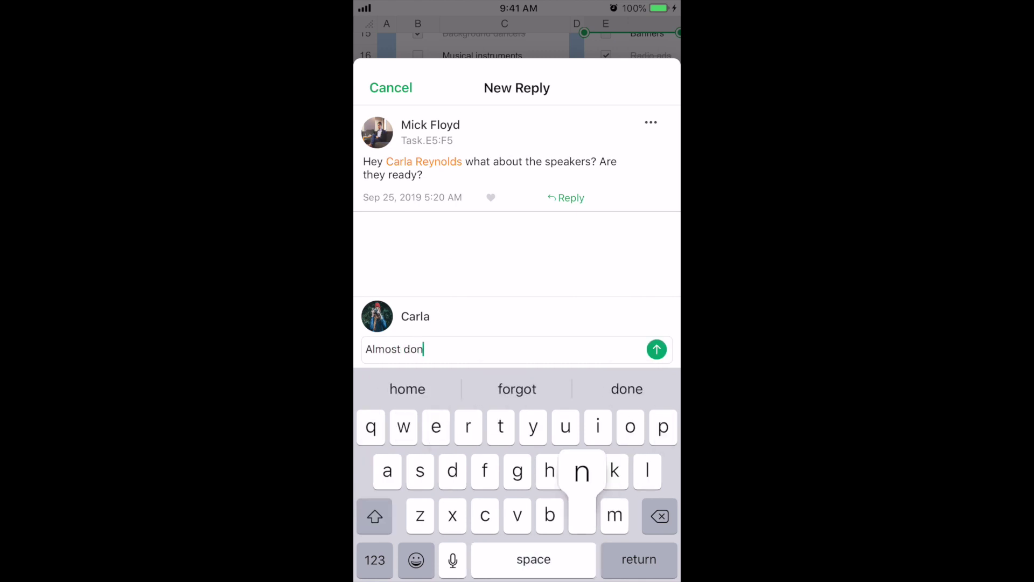
click(375, 560)
text(!)
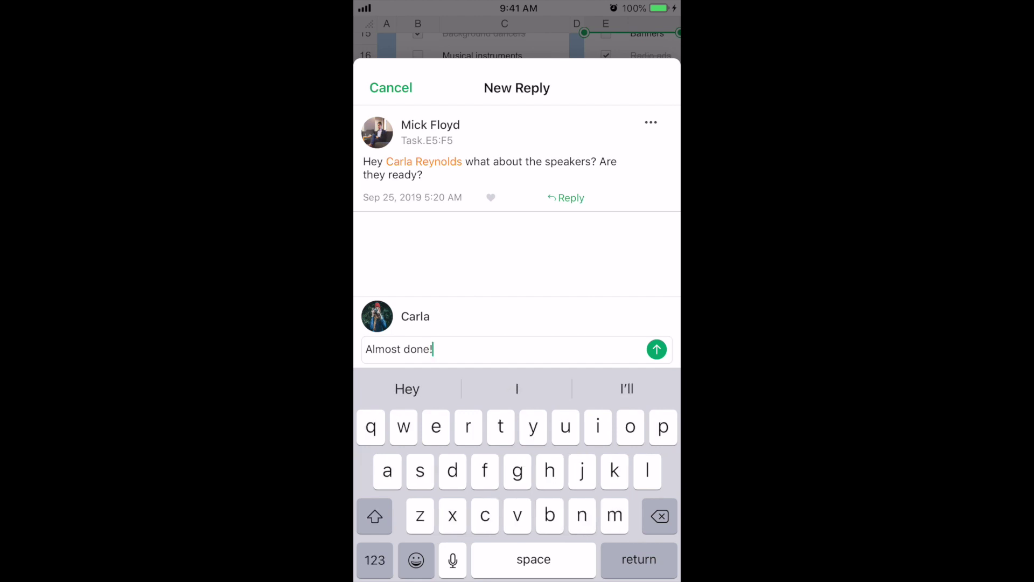
click(657, 349)
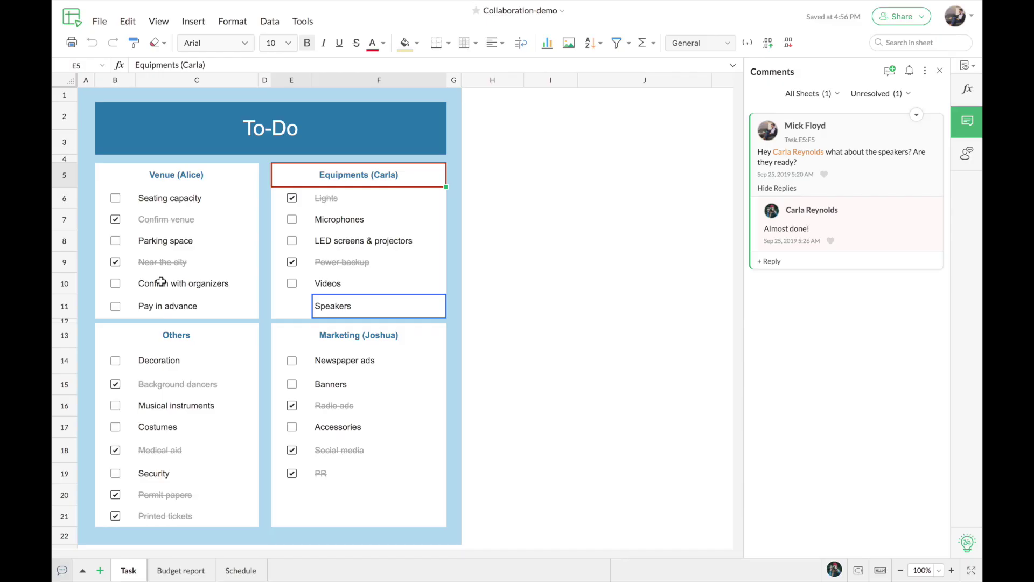
Like the collaborator's reply and resolve the speakers comment thread.
click(831, 241)
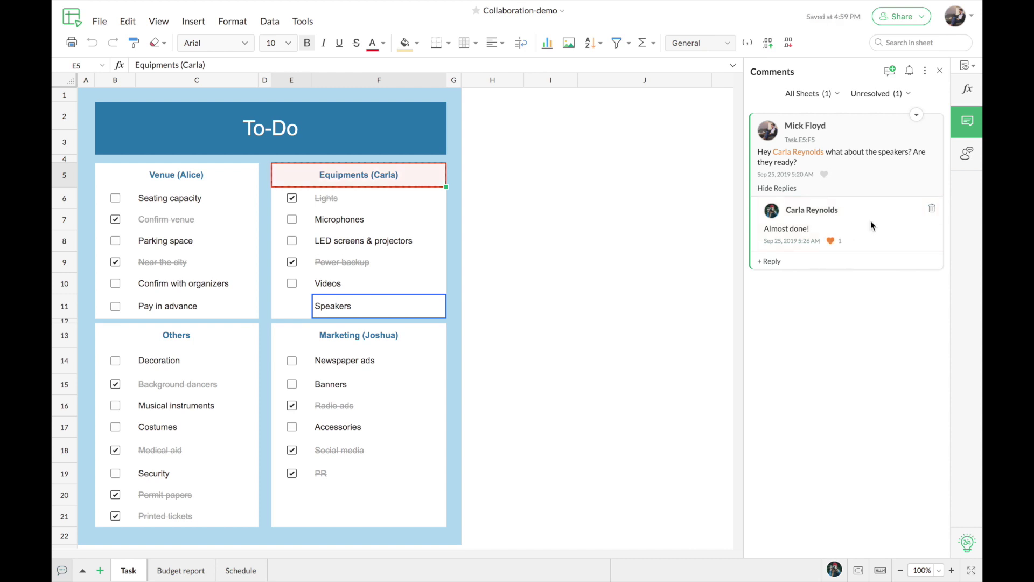
click(916, 115)
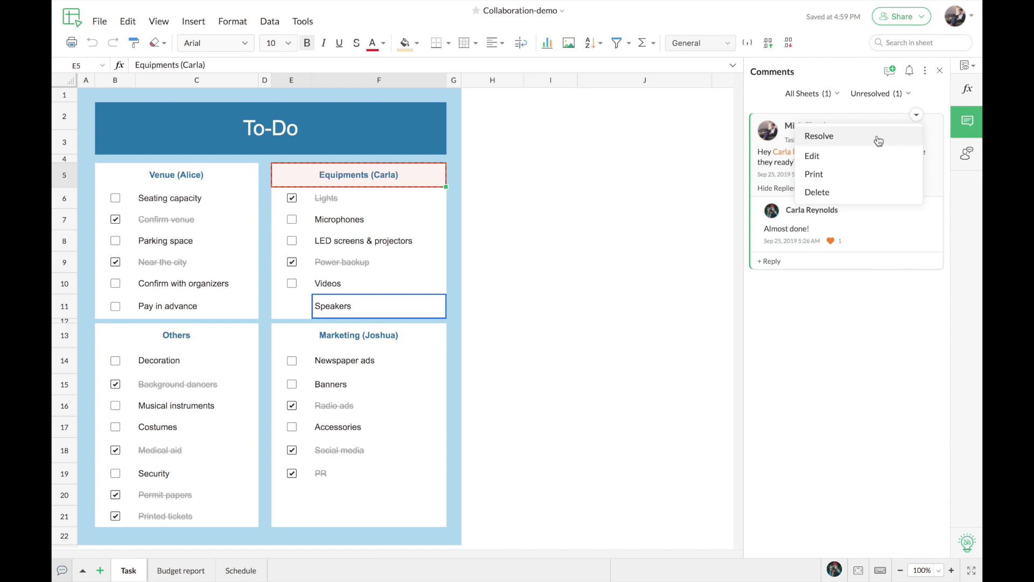
click(878, 139)
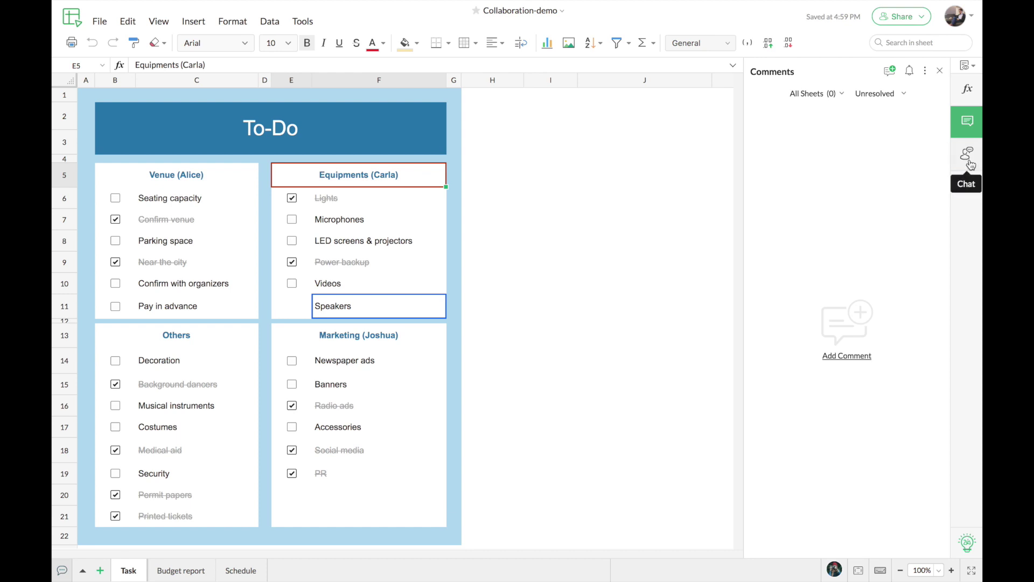
Read the workbook's team chat messages, then close the chat panel.
click(971, 165)
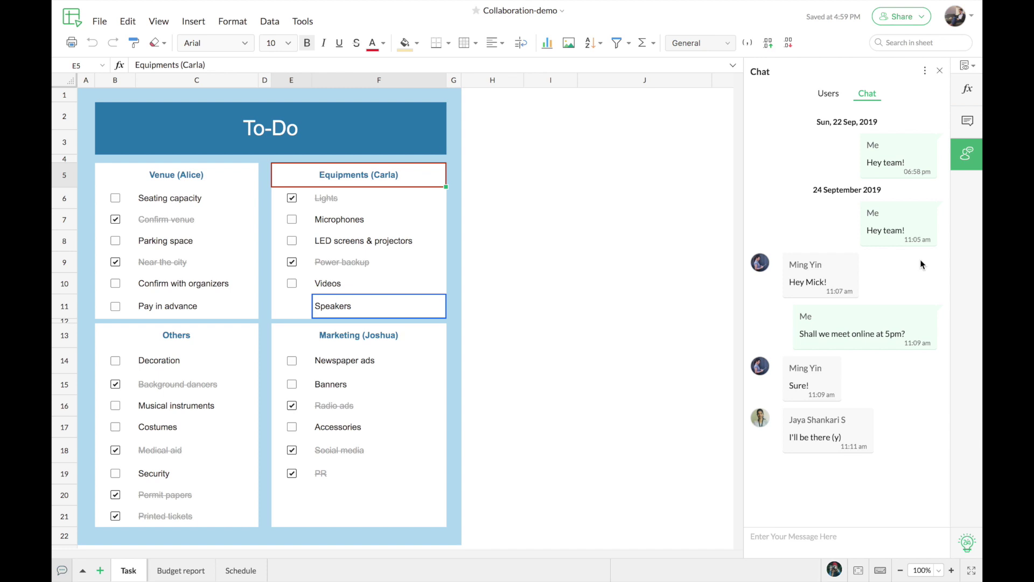
key(Escape)
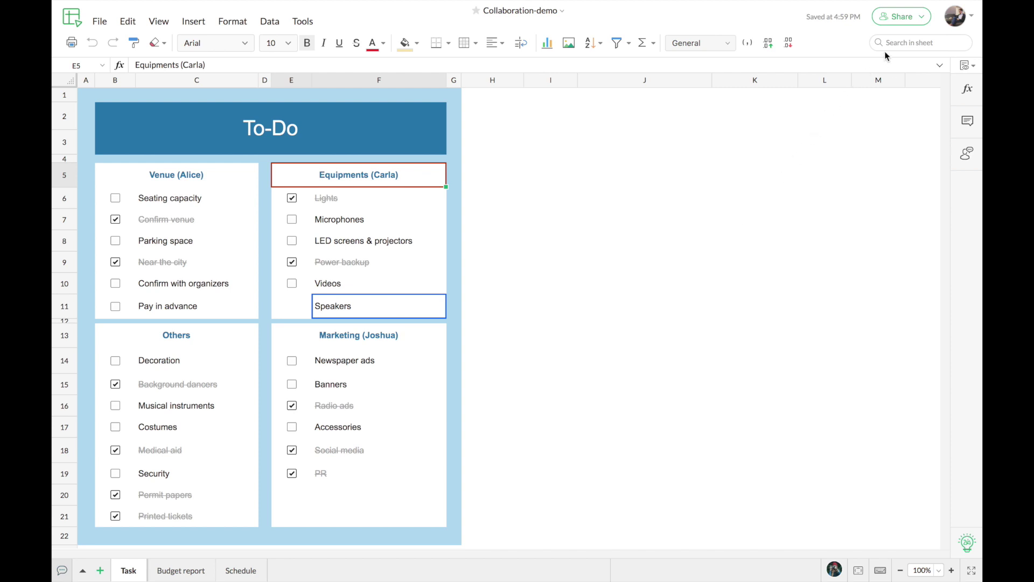
click(921, 16)
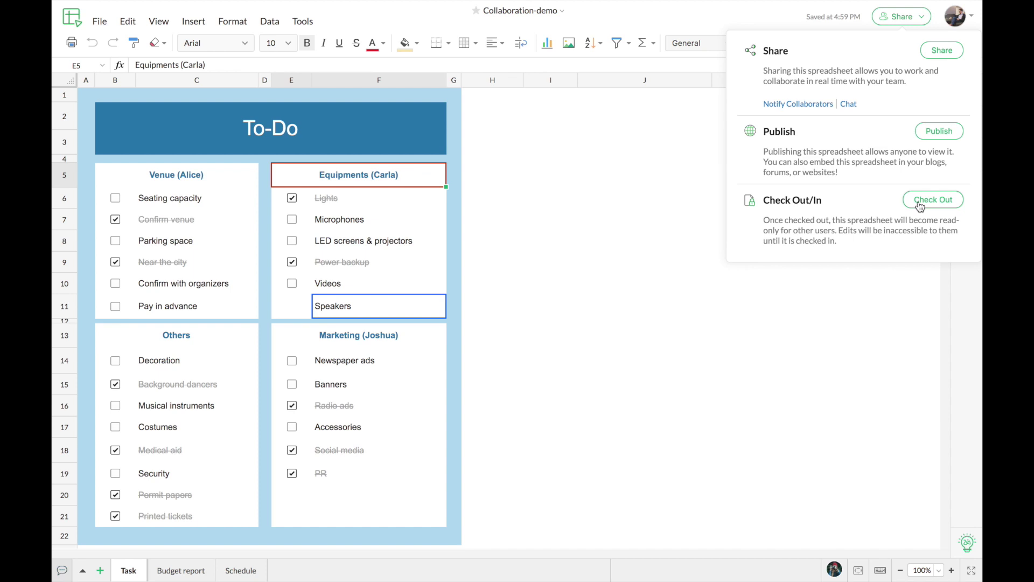
click(903, 22)
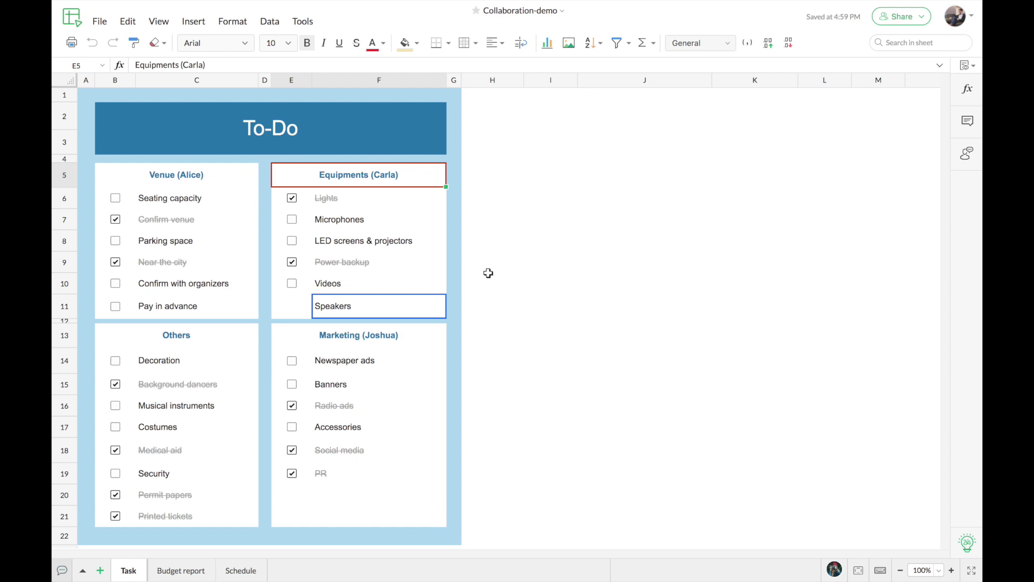
Switch to the Budget report sheet and select the budget figures D3:F10.
click(181, 571)
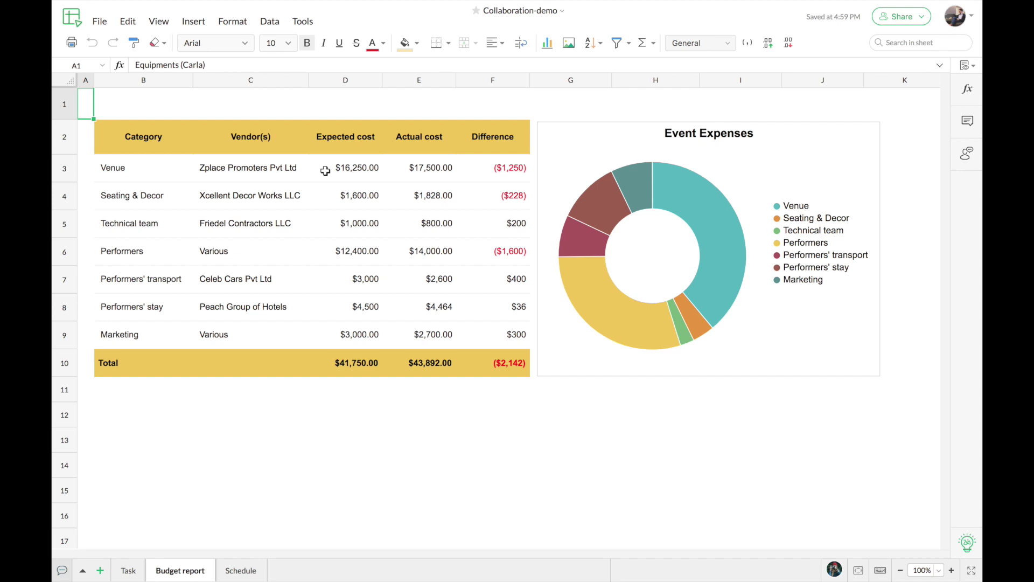
drag(325, 171, 462, 350)
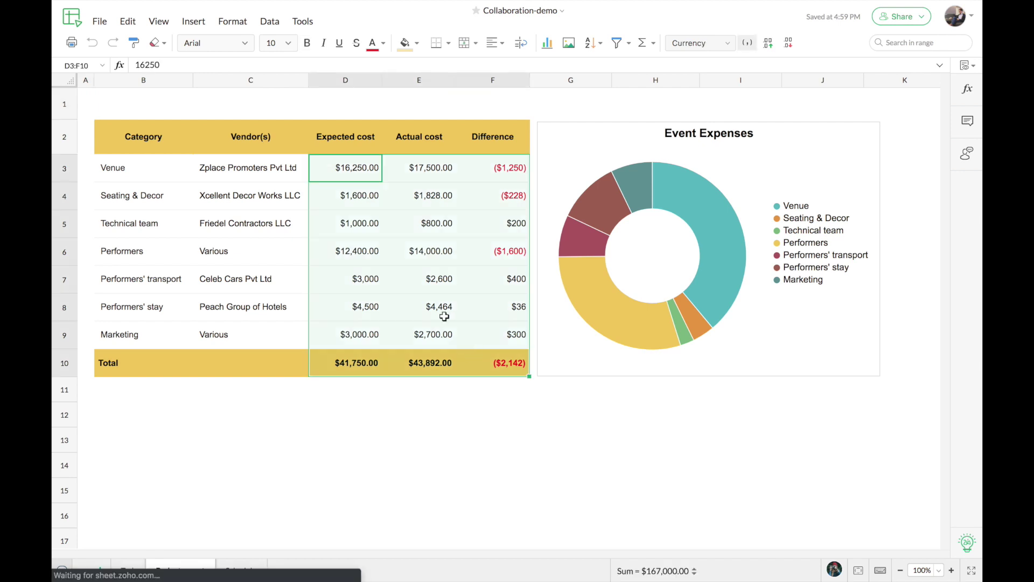
click(316, 168)
drag(315, 170, 494, 358)
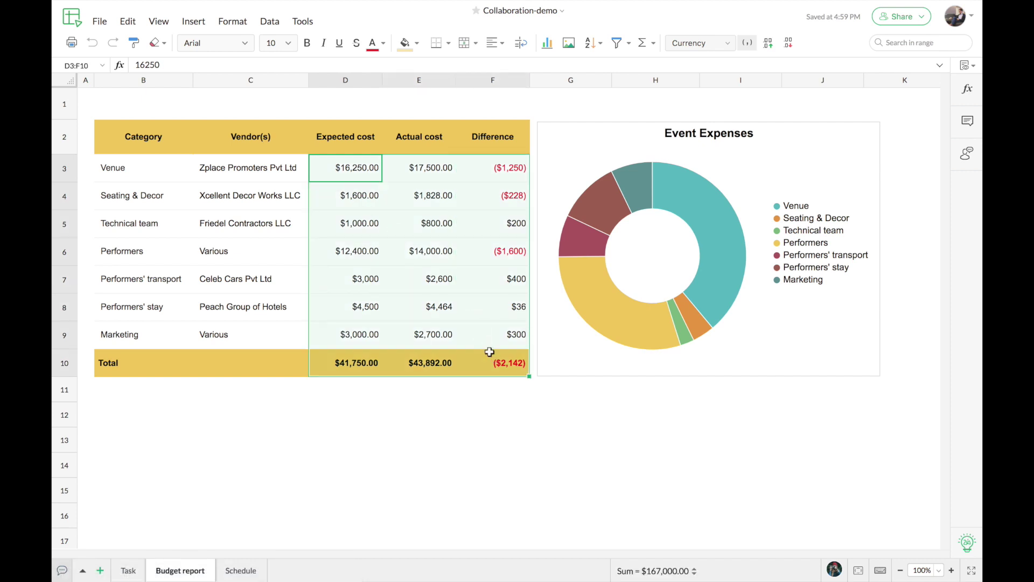
Lock cells D3:F10 for all three Read & Write collaborators and save the lock settings.
click(274, 25)
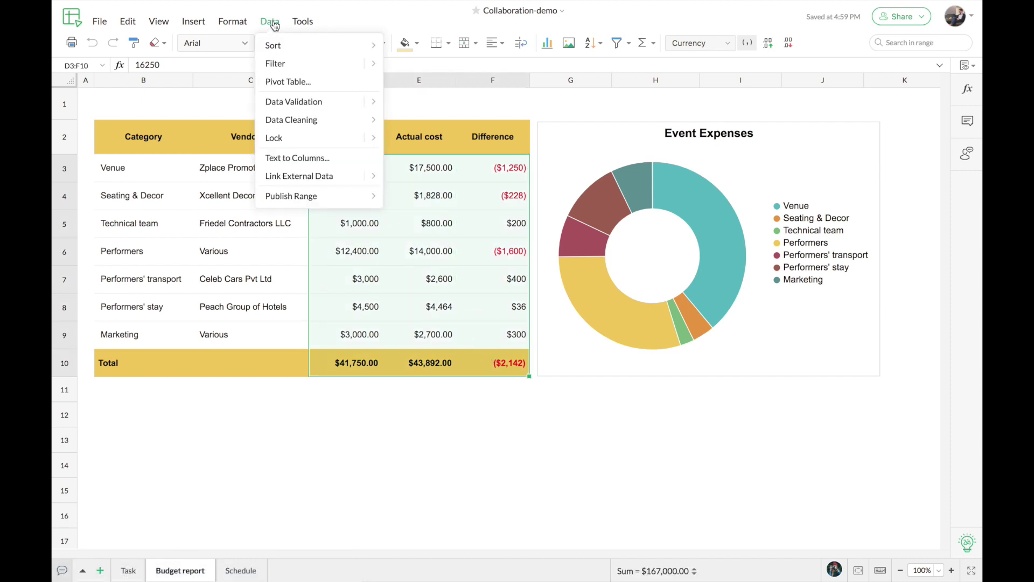
mouse_move(314, 140)
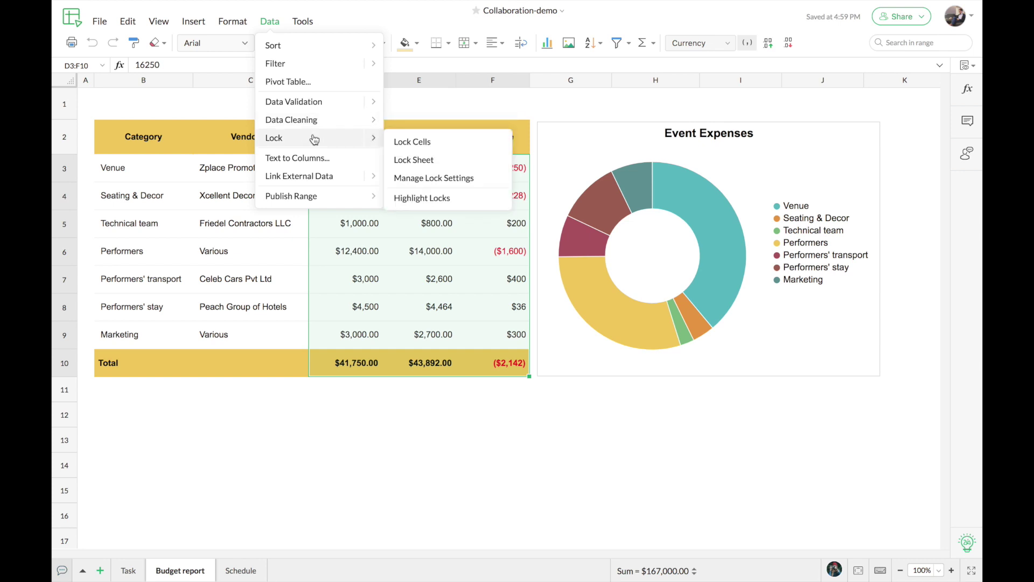
click(444, 142)
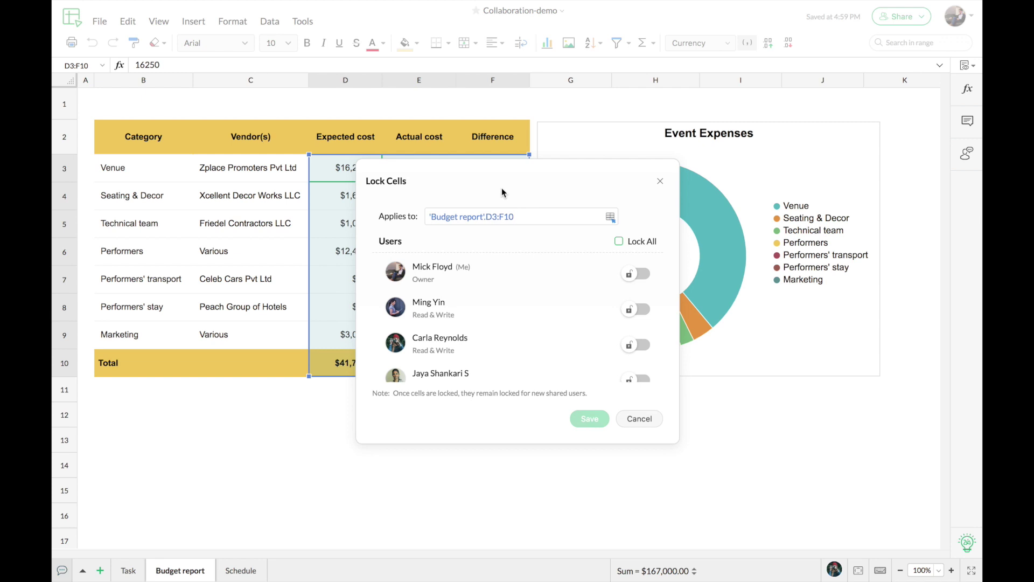
click(640, 310)
click(642, 345)
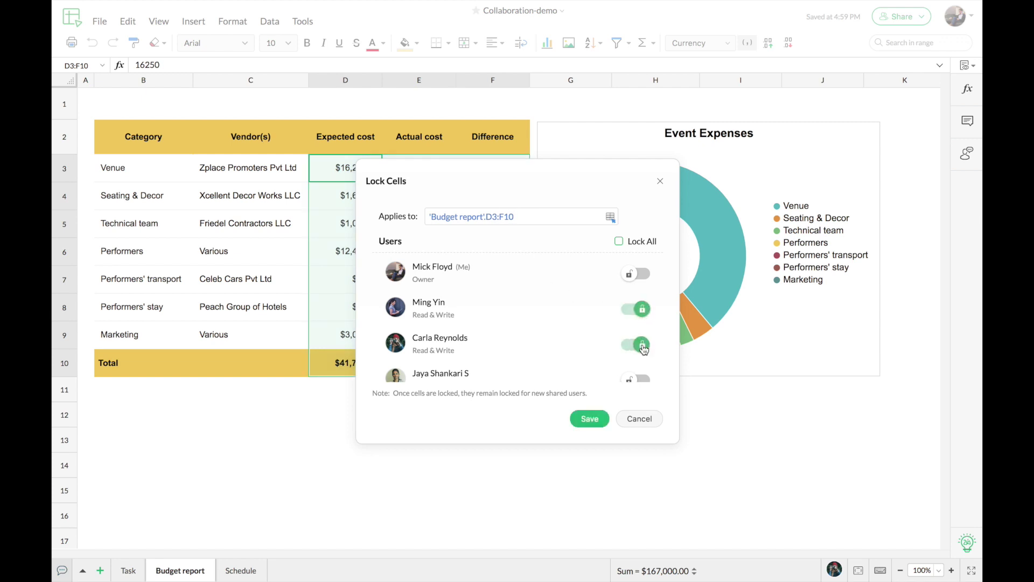
scroll(644, 351, down, 1)
click(642, 364)
scroll(587, 329, up, 1)
click(589, 419)
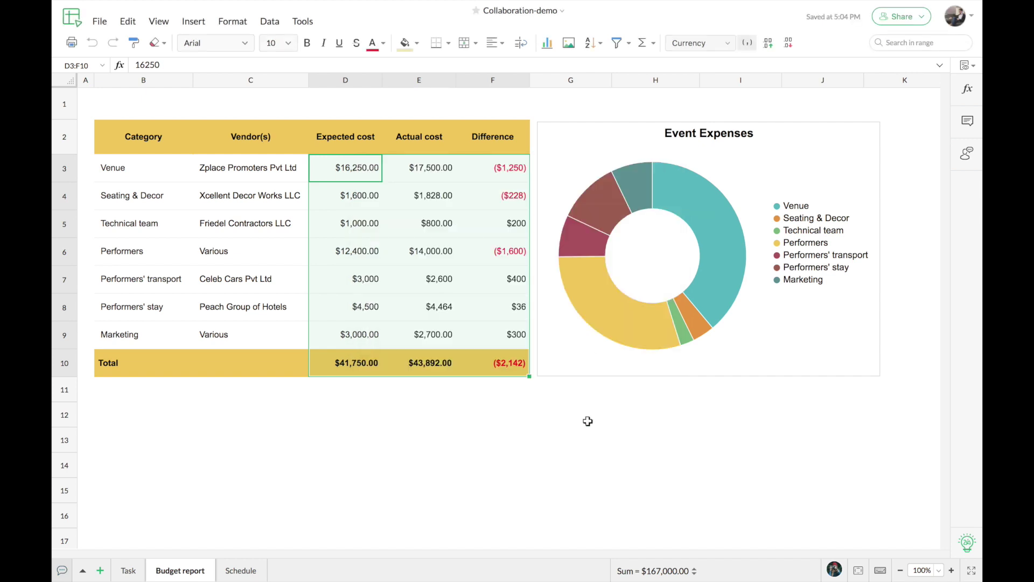
click(393, 402)
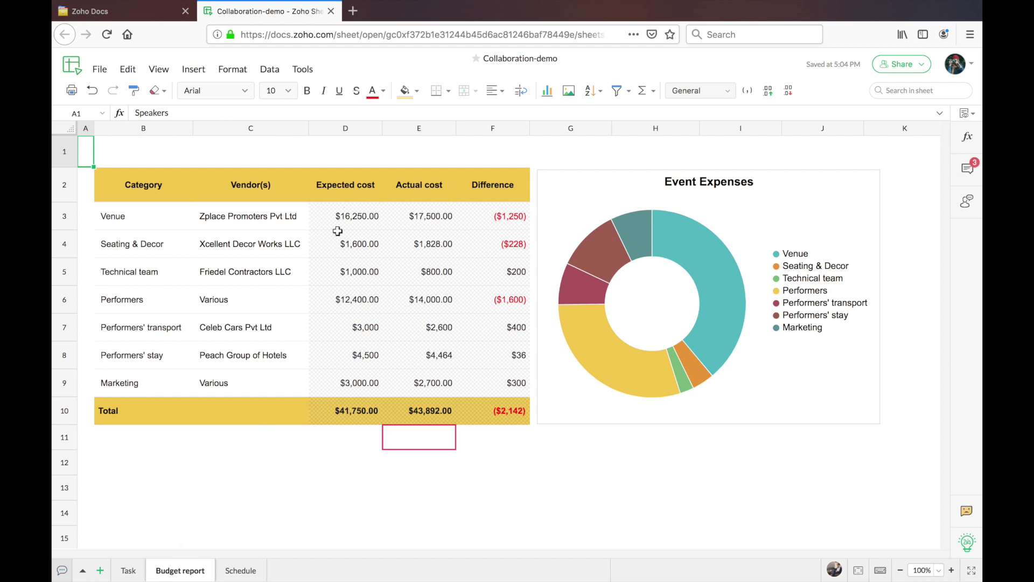
click(361, 224)
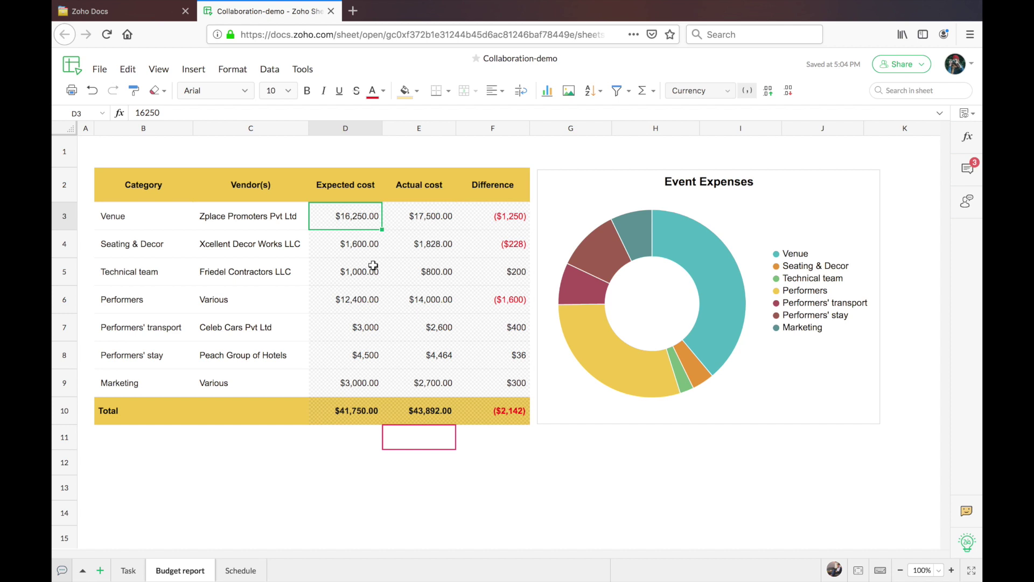
key(Down)
key(Down)
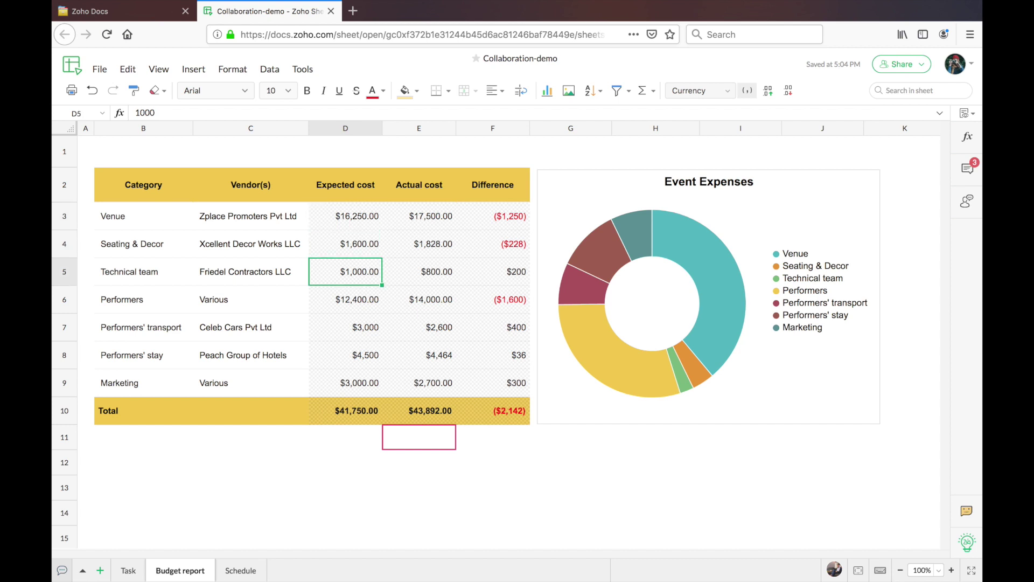
key(Down)
key(Down)
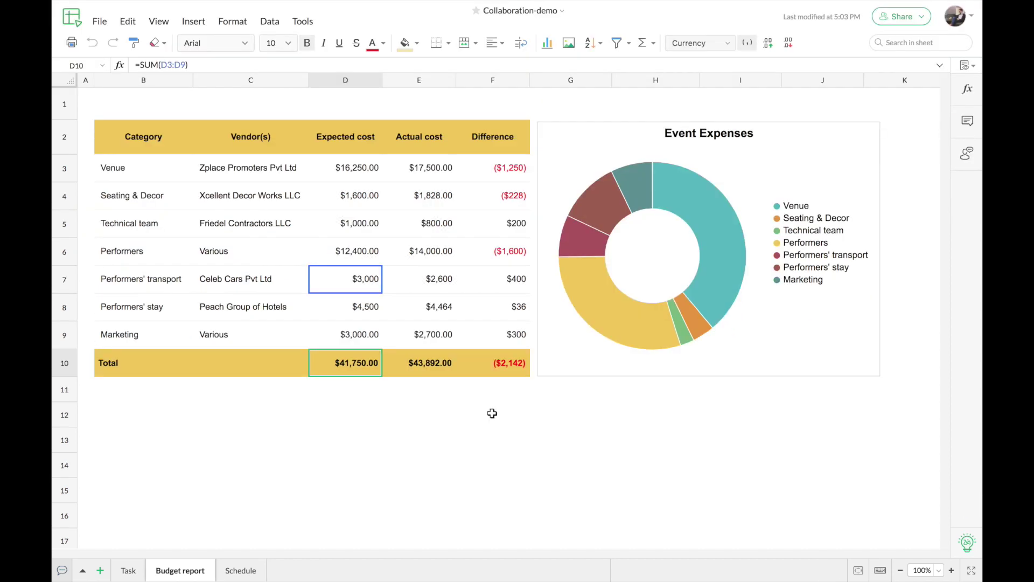
click(98, 26)
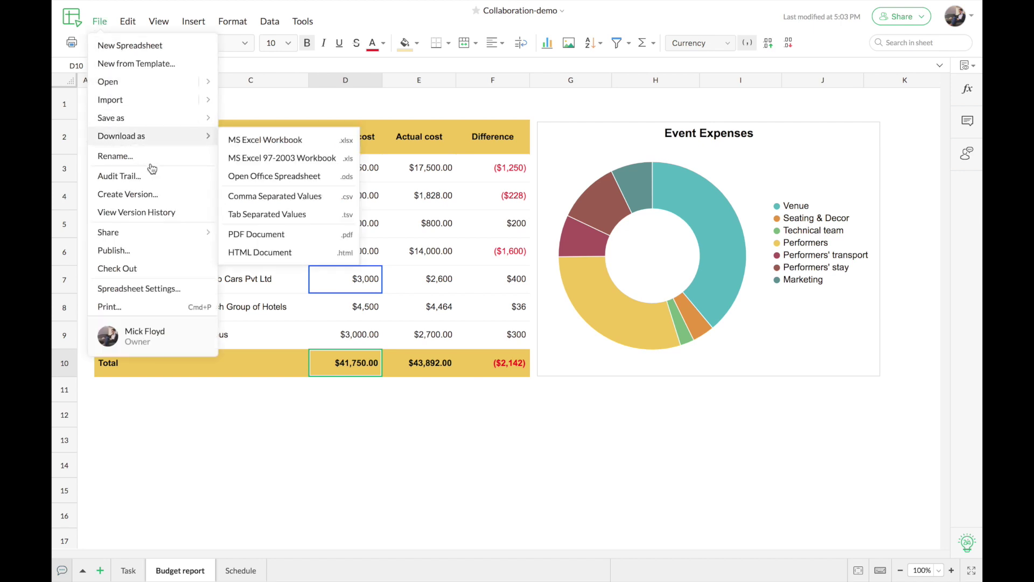
click(120, 176)
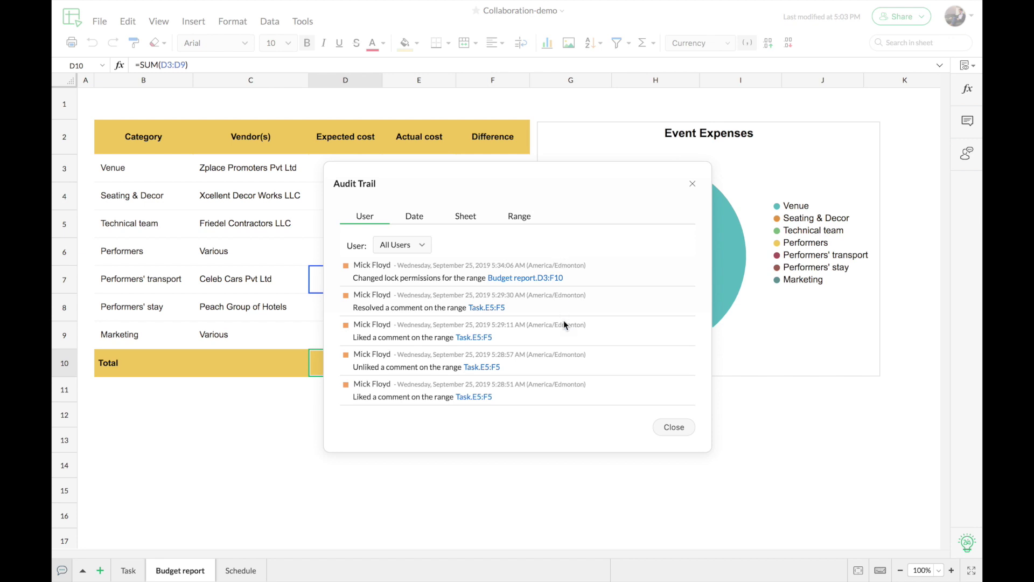
scroll(563, 322, down, 5)
scroll(564, 322, down, 3)
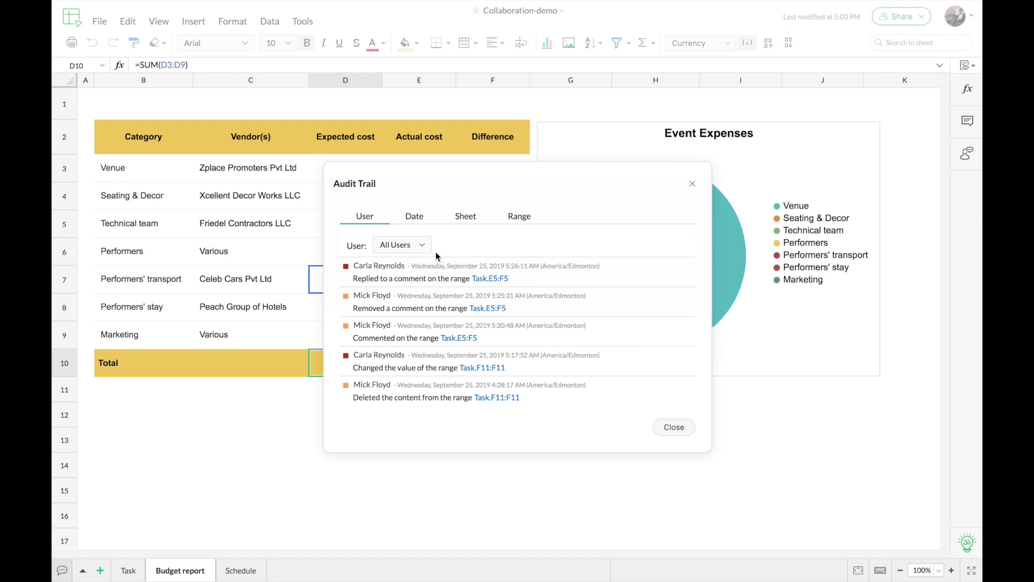
click(423, 248)
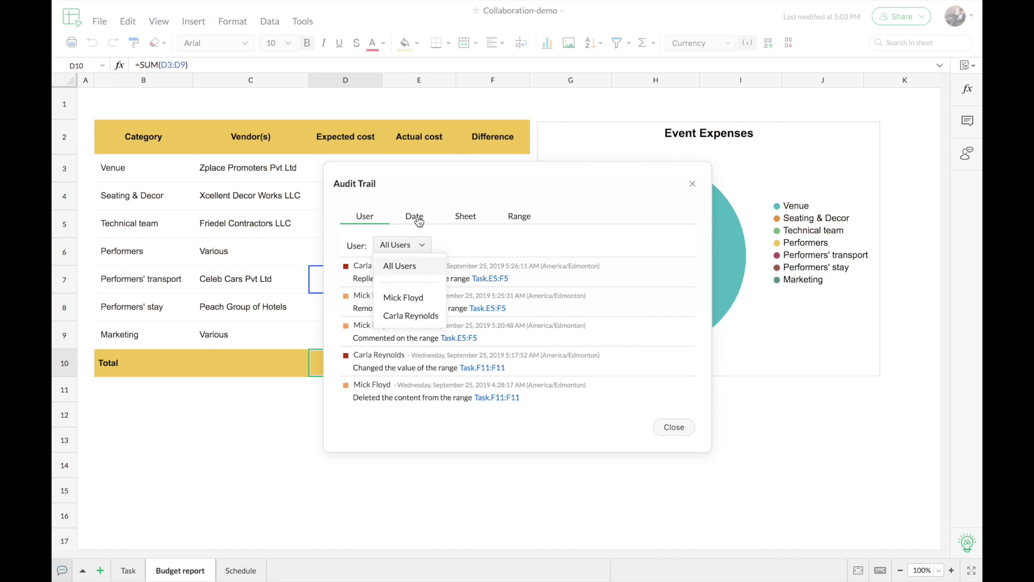
click(416, 221)
click(439, 246)
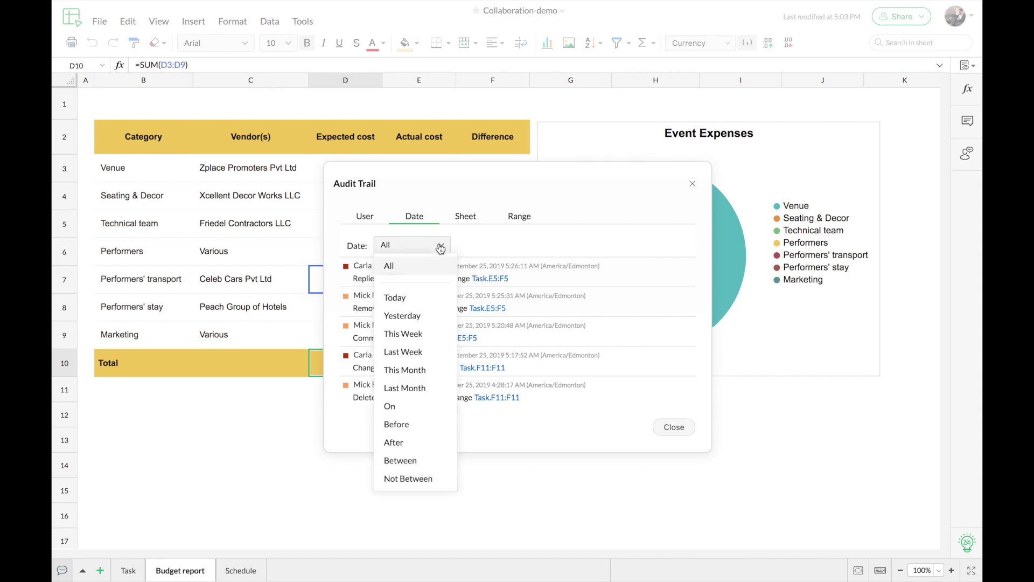
click(440, 248)
click(467, 221)
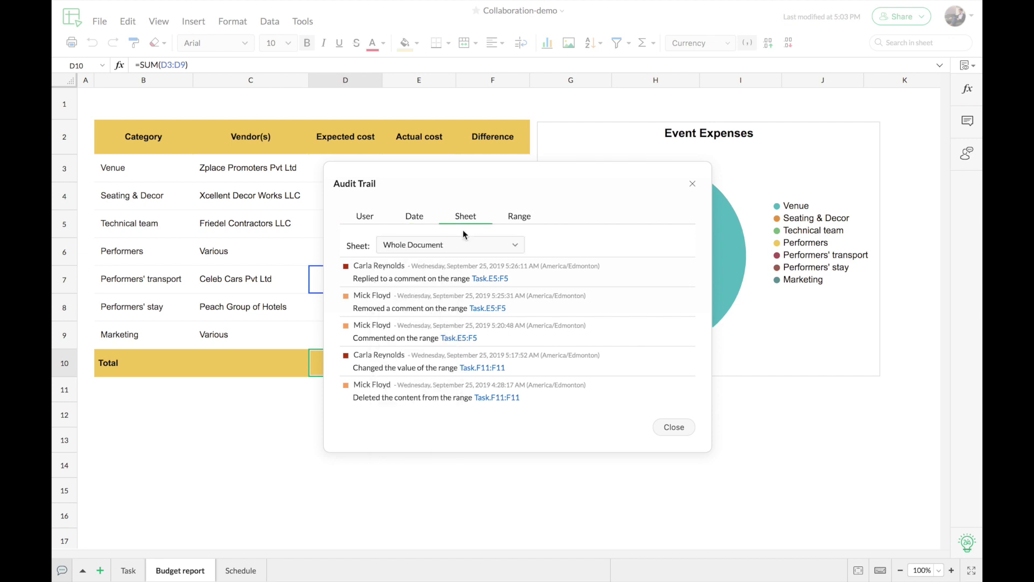
click(469, 246)
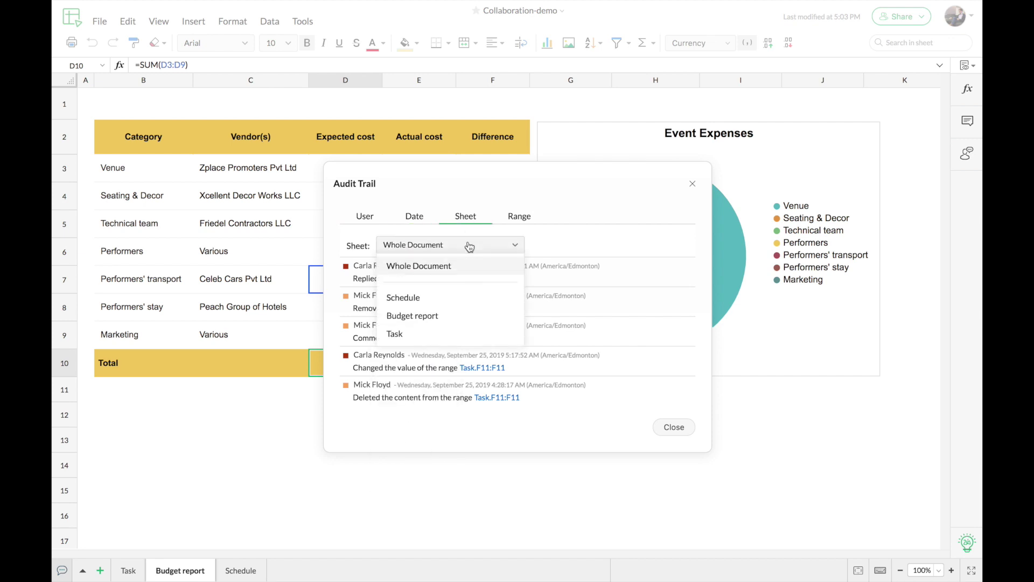
click(470, 247)
click(519, 218)
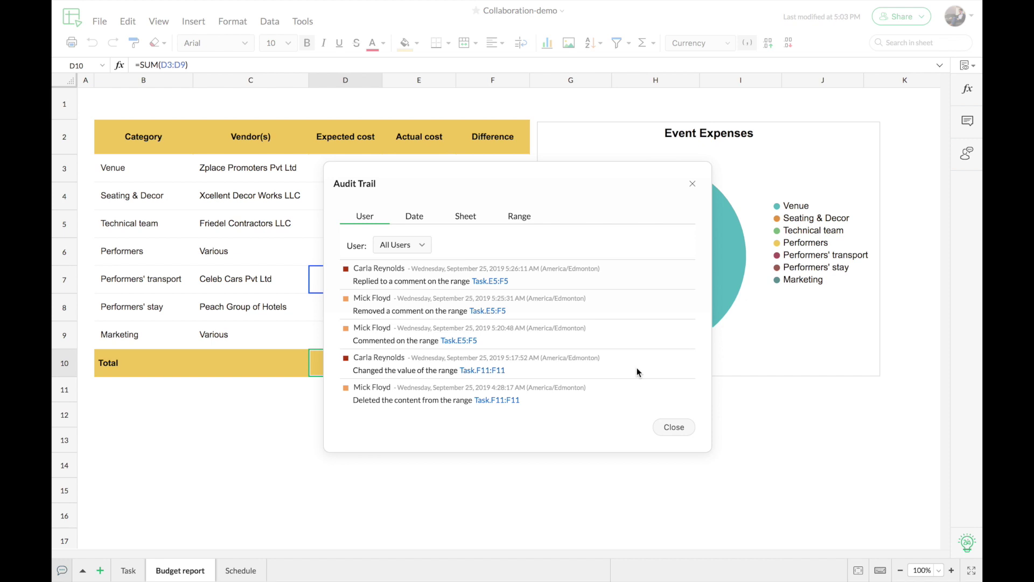
click(662, 426)
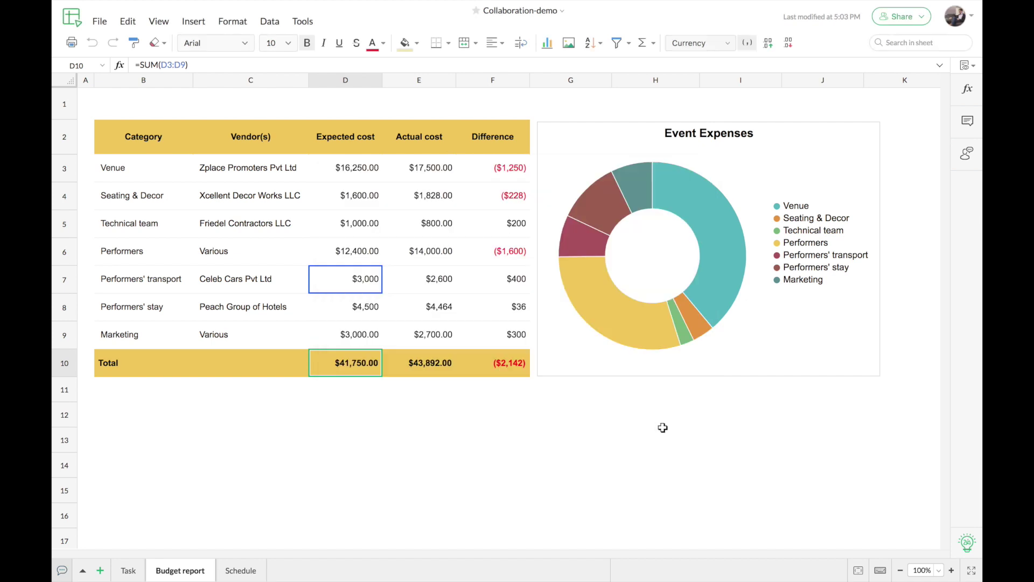
Open the workbook's Version History and view version #20, then the older version #10.
click(325, 363)
click(100, 24)
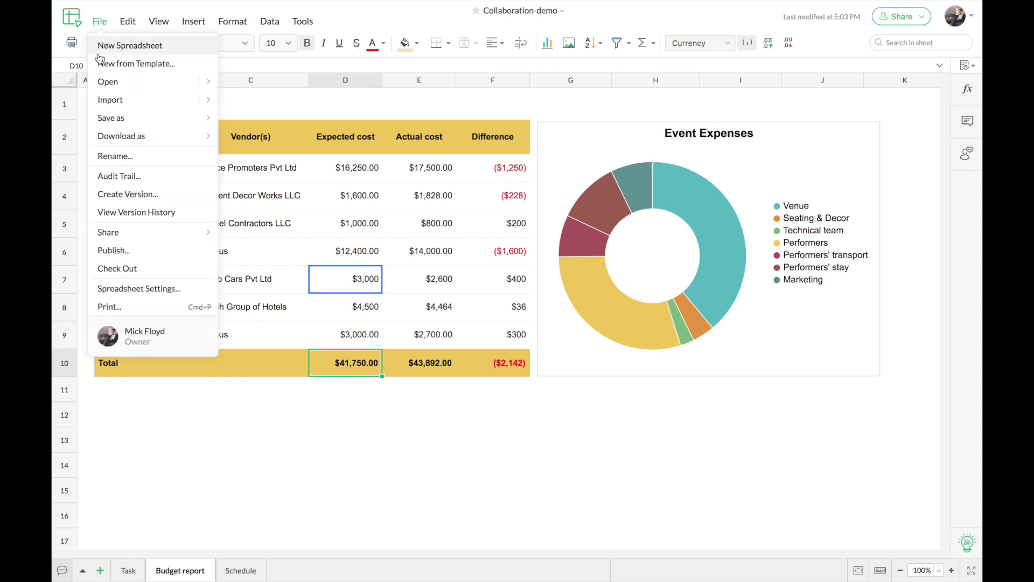
click(159, 213)
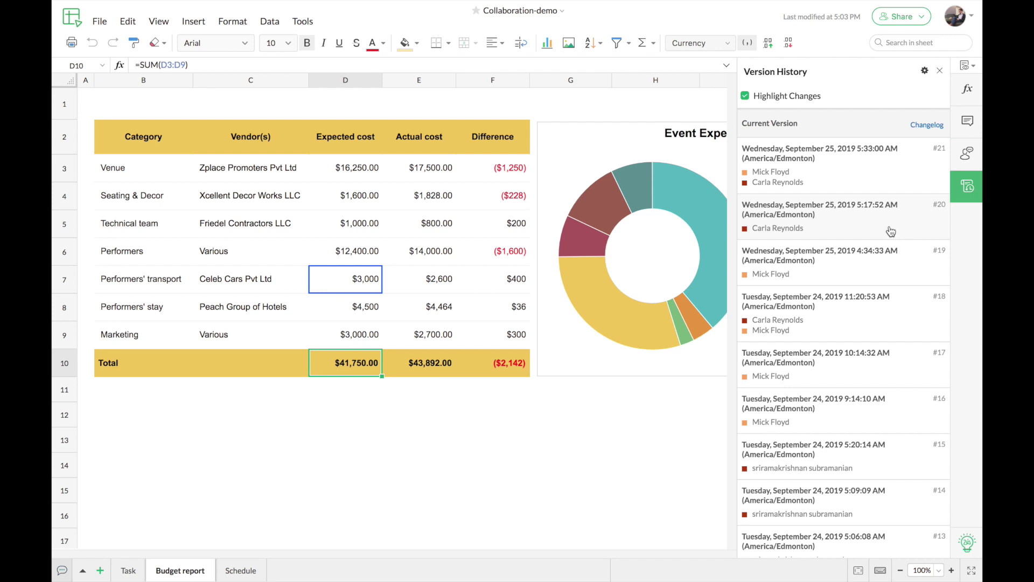
click(891, 232)
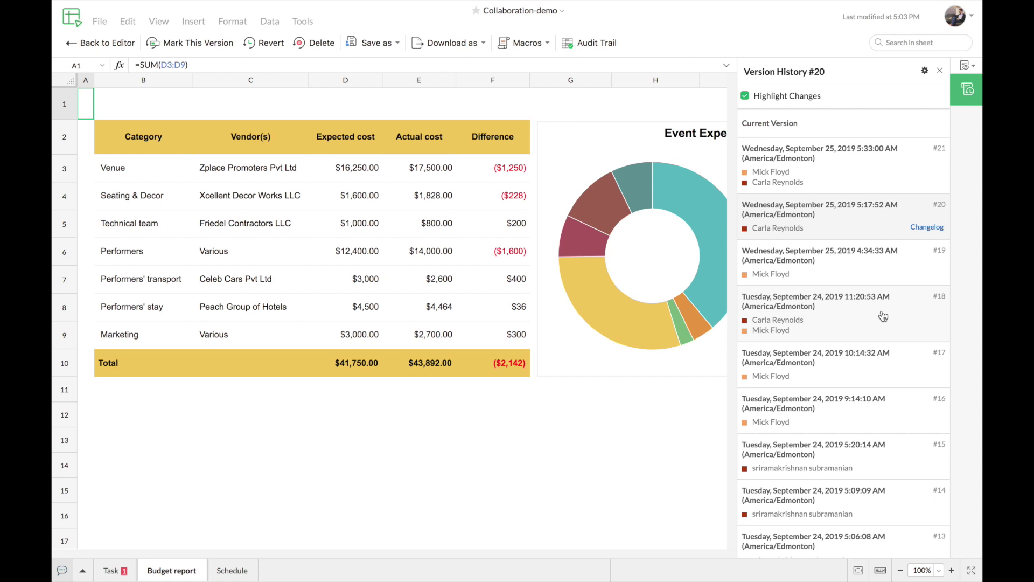
scroll(858, 338, down, 10)
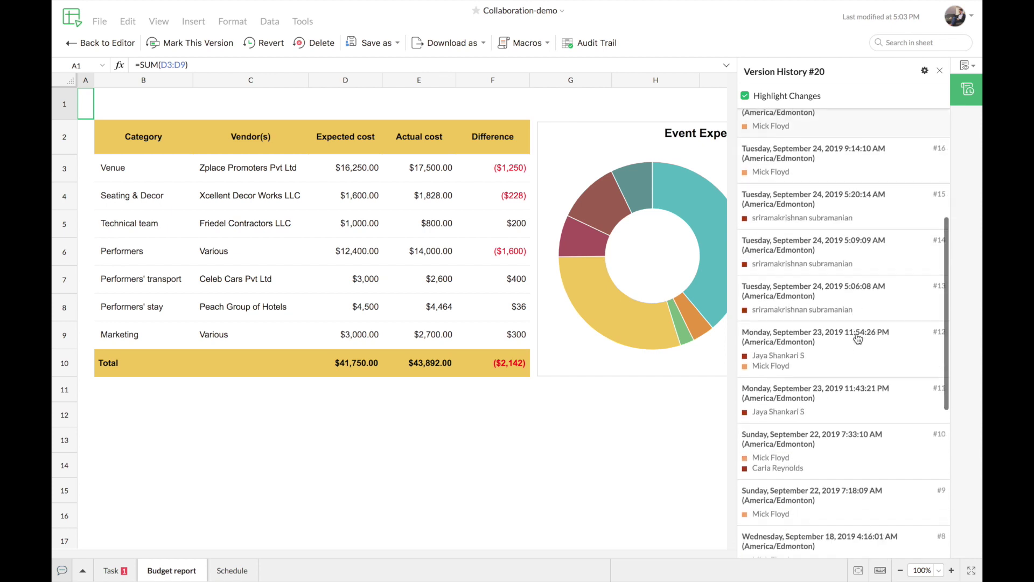
click(856, 329)
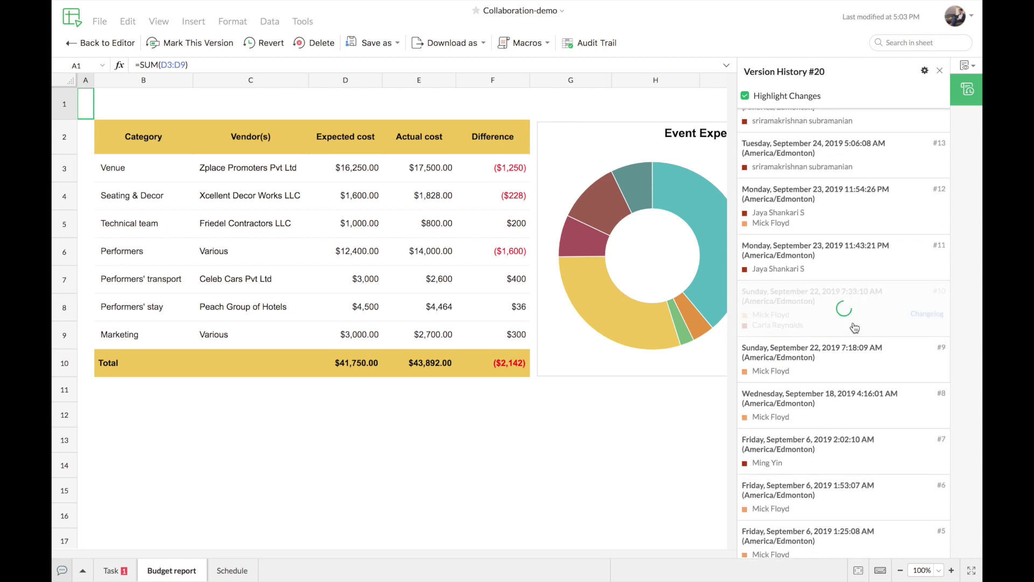